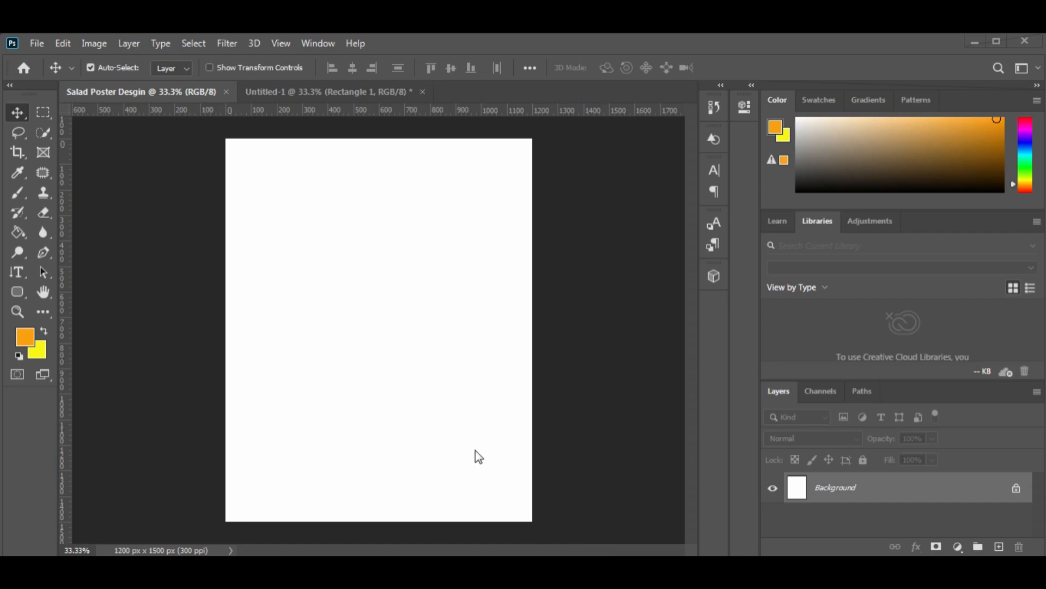
Step: Draw a rectangle about 1188 by 366 px across the bottom of the canvas
left_click(25, 294)
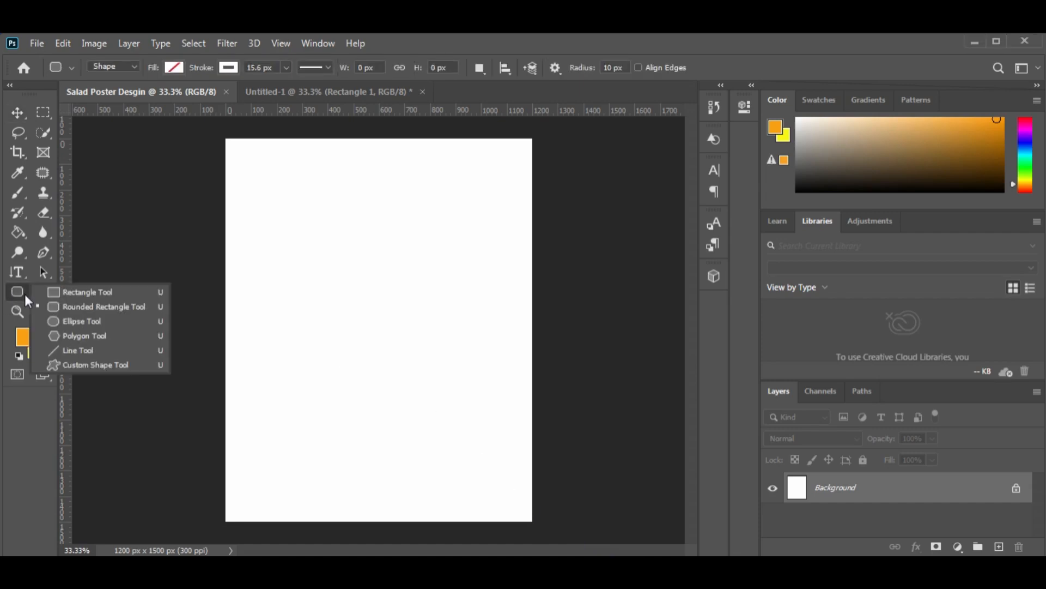
left_click(77, 293)
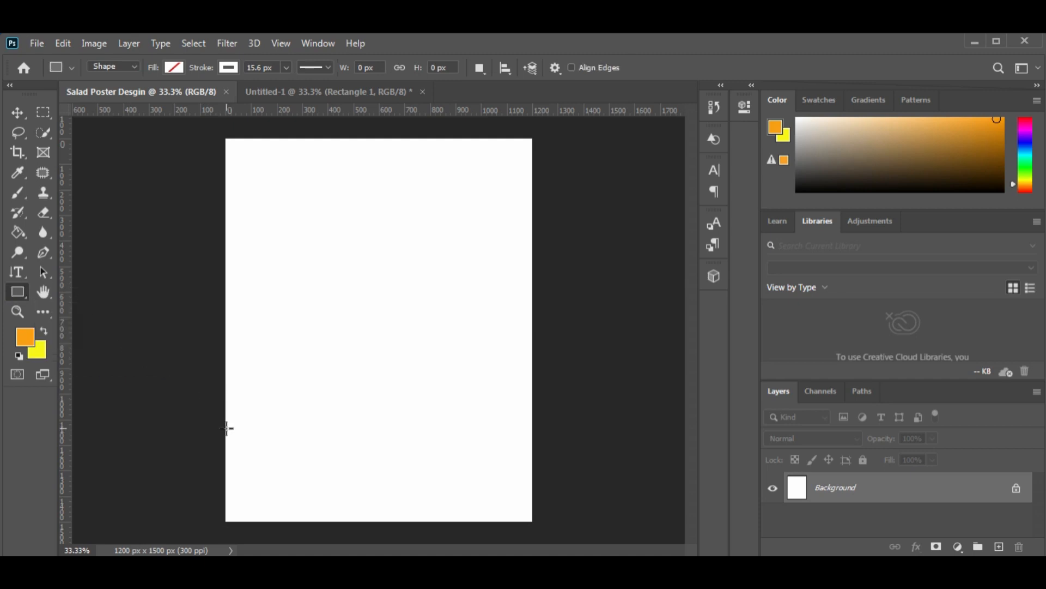
left_click_drag(231, 429, 533, 521)
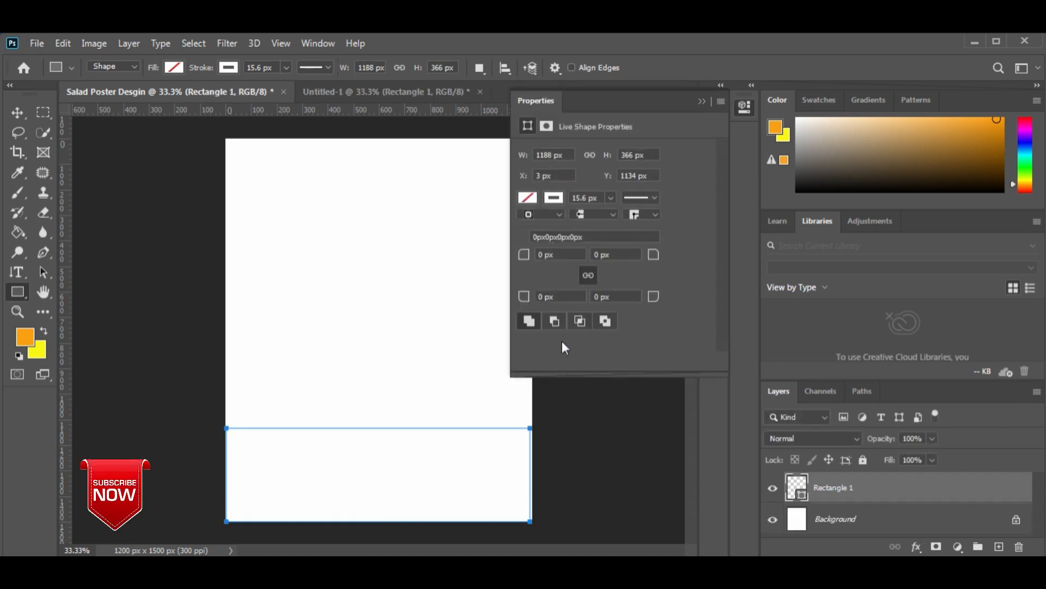
Step: Fill the bottom rectangle with orange and remove its stroke
left_click(528, 198)
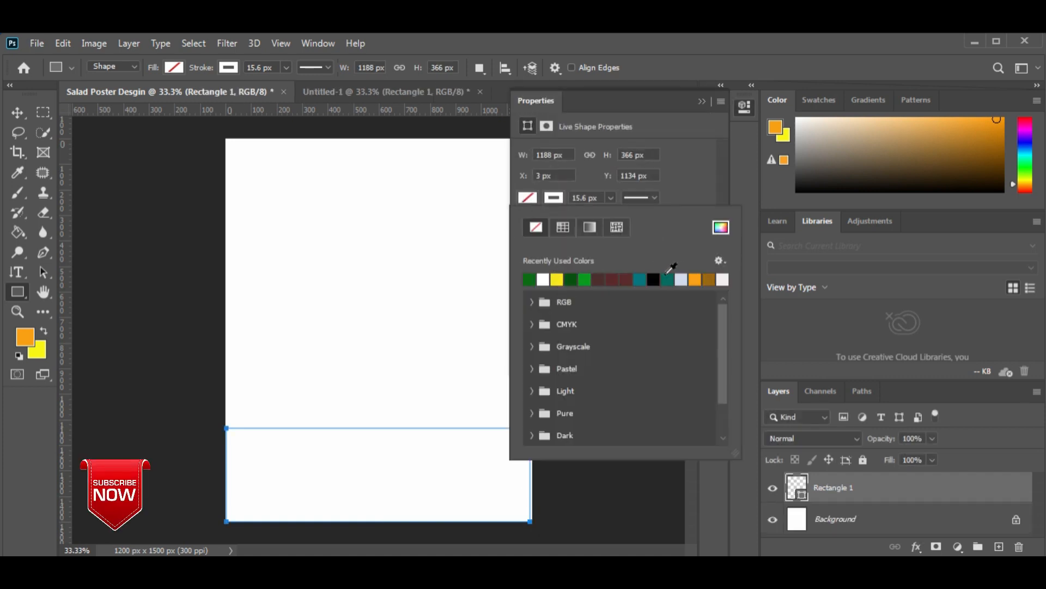
left_click(695, 280)
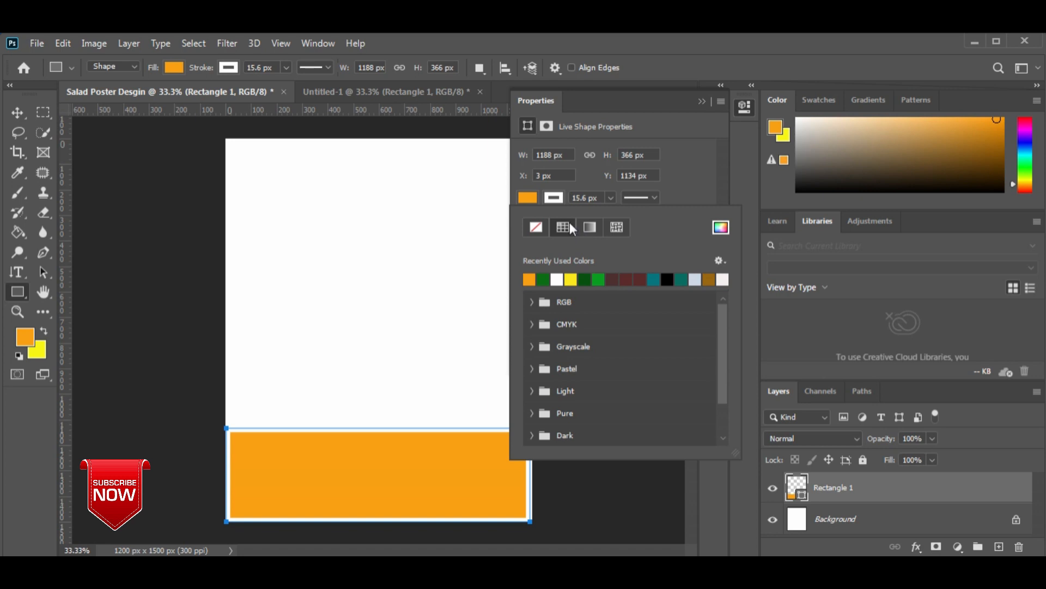
left_click(538, 230)
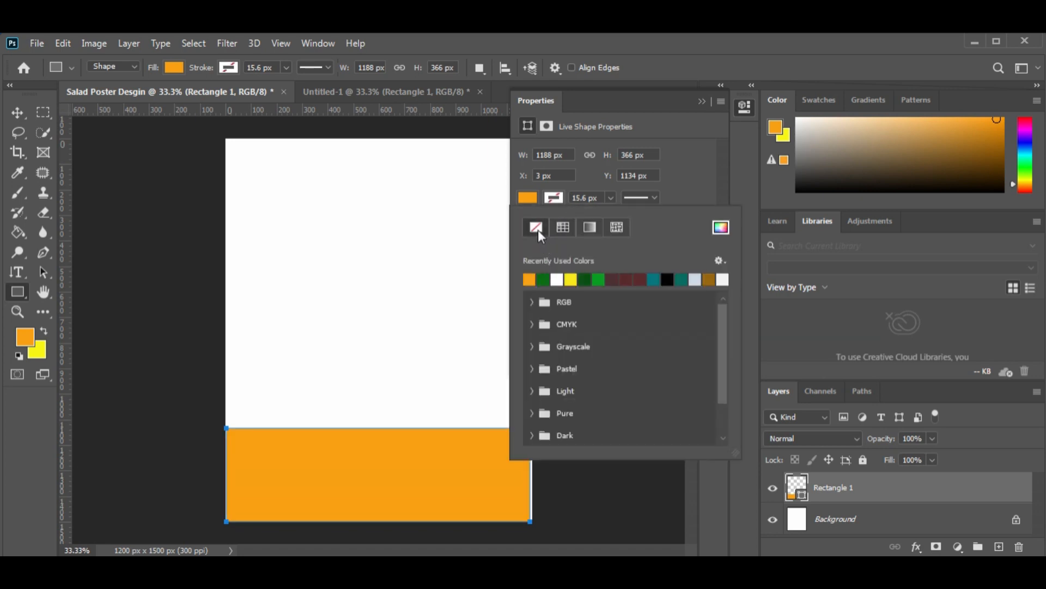
left_click(701, 102)
Step: Extend the orange rectangle slightly past the canvas and warp its top edge into a wave, dipping on the left and rising on the right
key("ctrl+t")
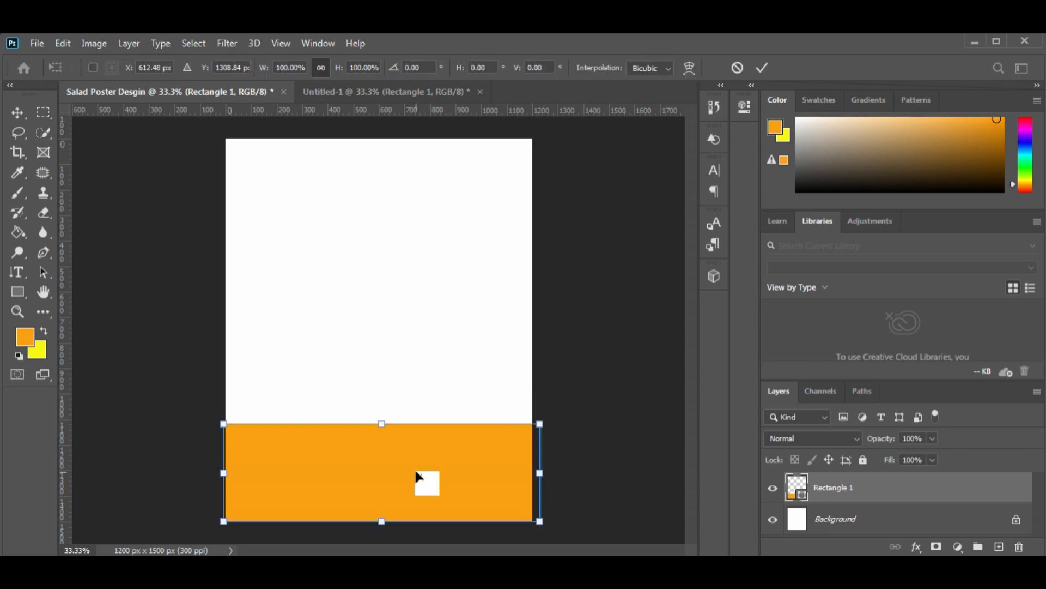
key("Escape")
key("ctrl+t")
right_click(417, 478)
left_click(463, 294)
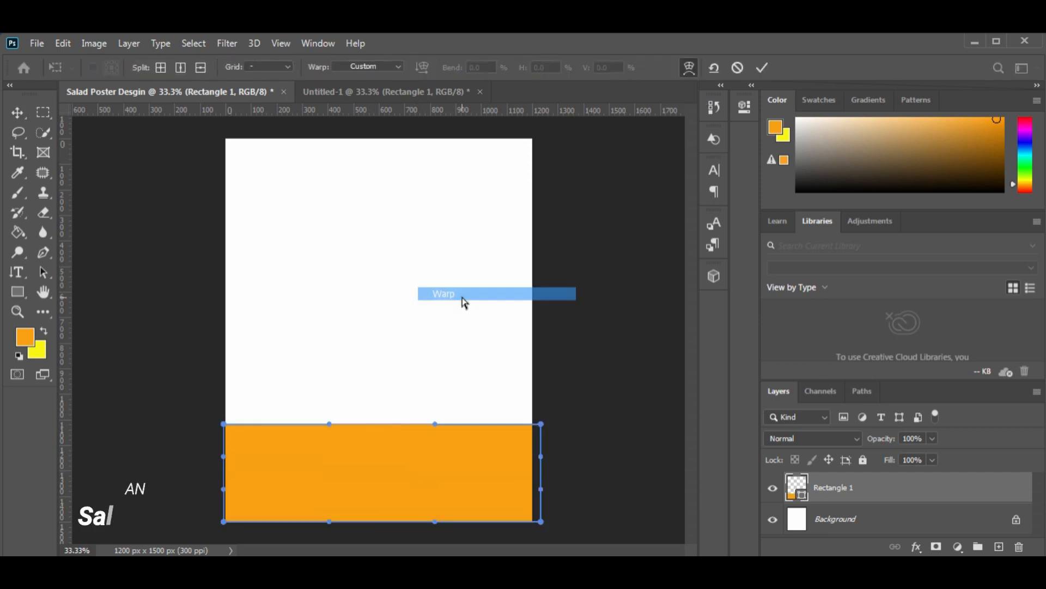
left_click_drag(439, 402, 444, 378)
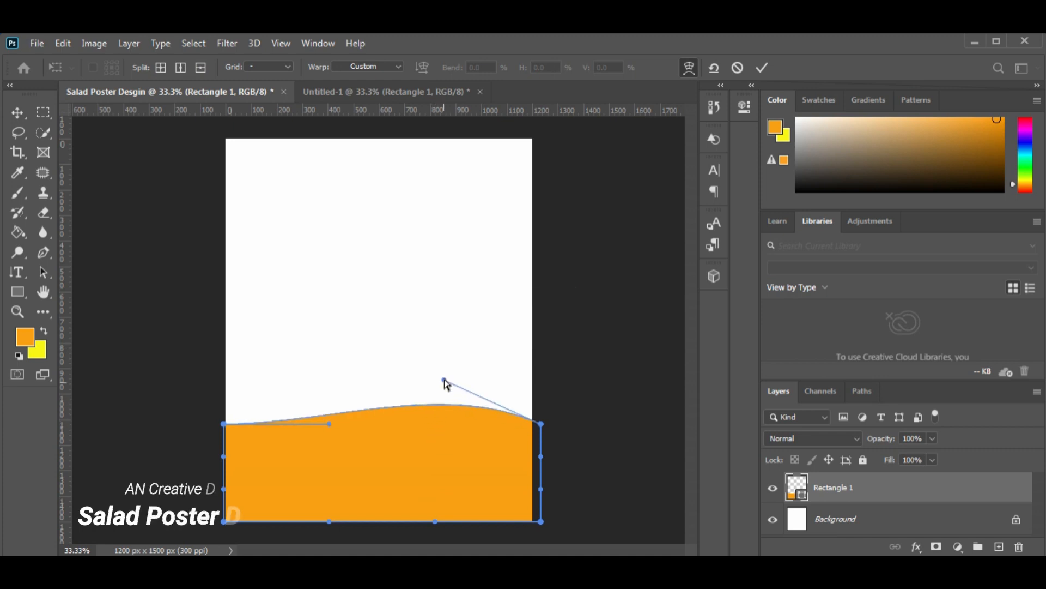
left_click_drag(330, 424, 363, 463)
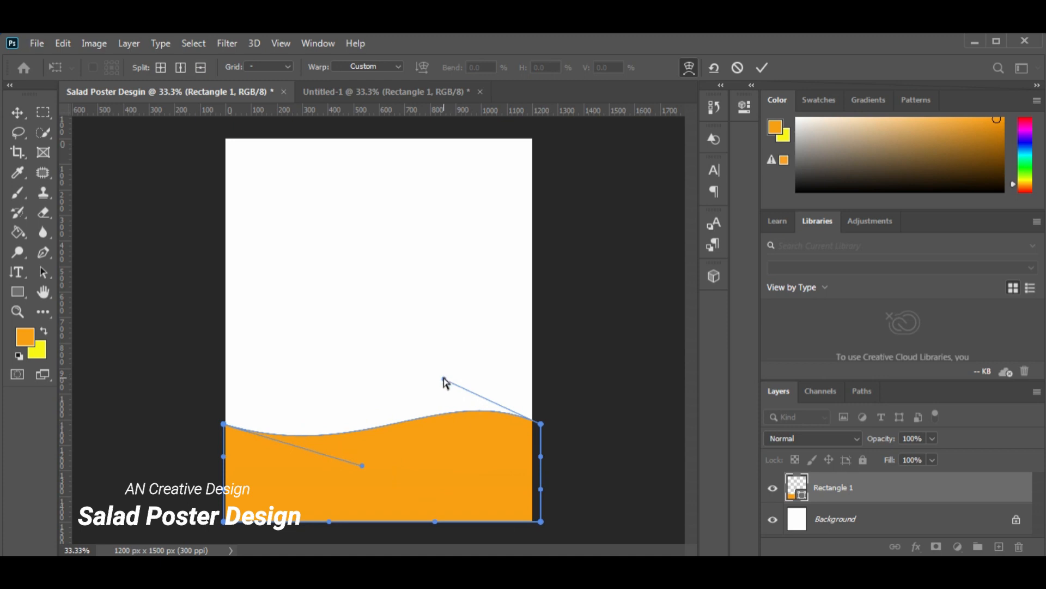
left_click_drag(444, 378, 448, 355)
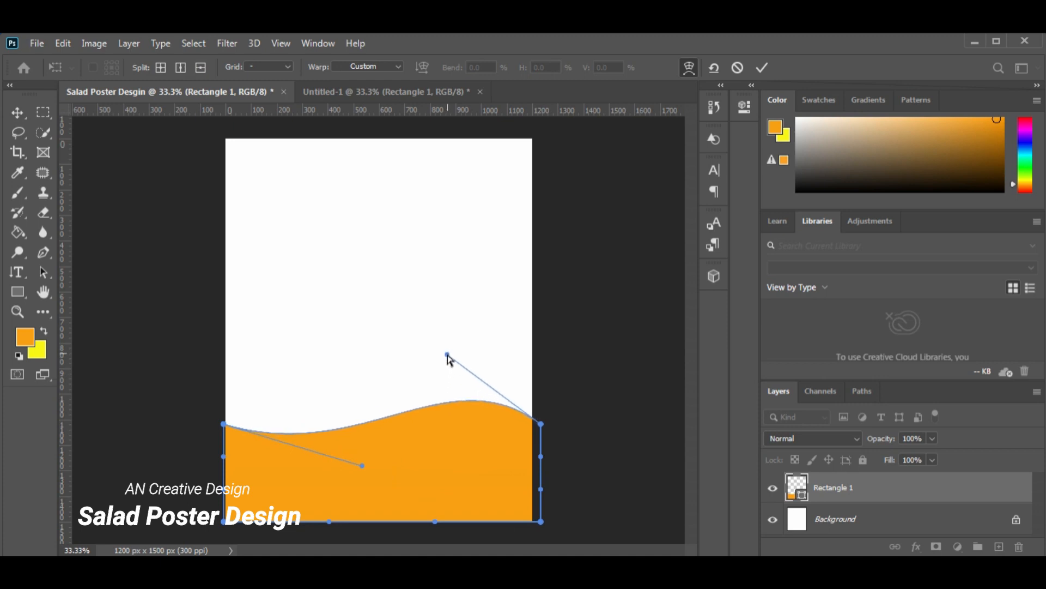
left_click_drag(362, 465, 351, 453)
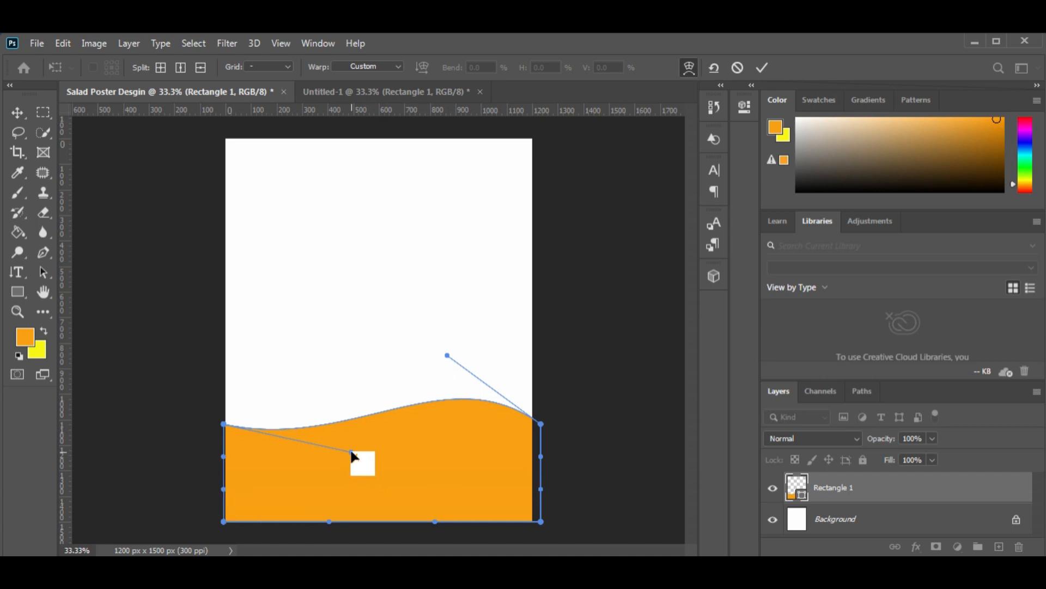
left_click(761, 68)
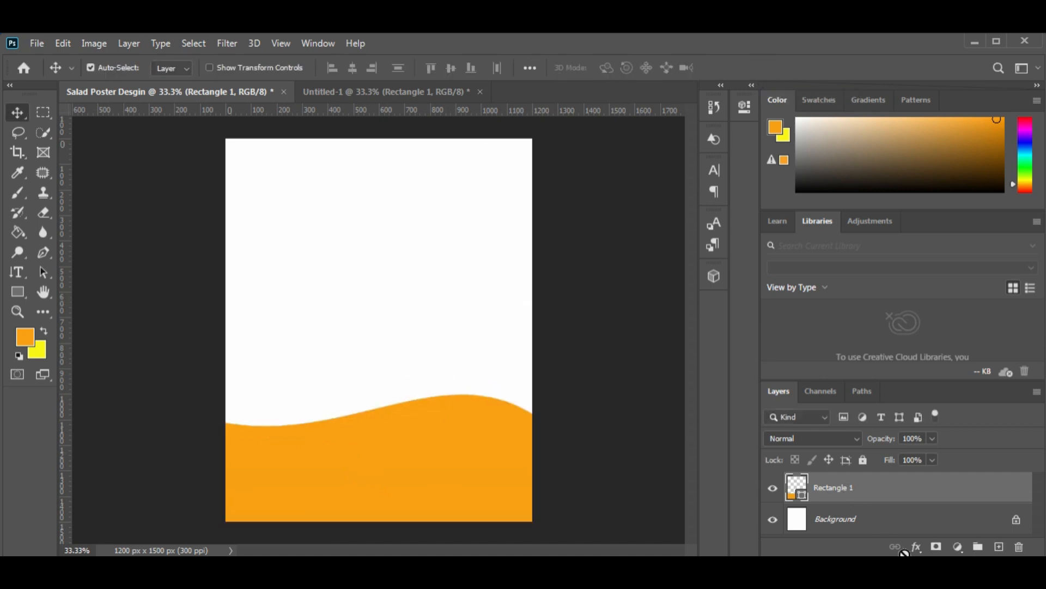
Step: Add a gradient fill layer directly above the Background using the Green_16 preset from the Greens group
left_click(870, 527)
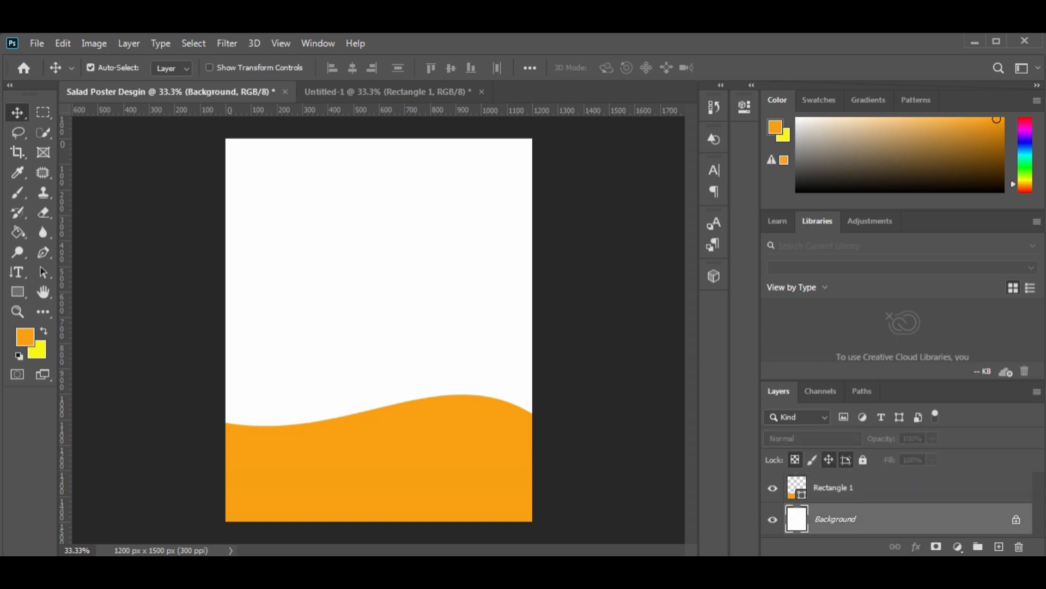
left_click(958, 546)
left_click(937, 293)
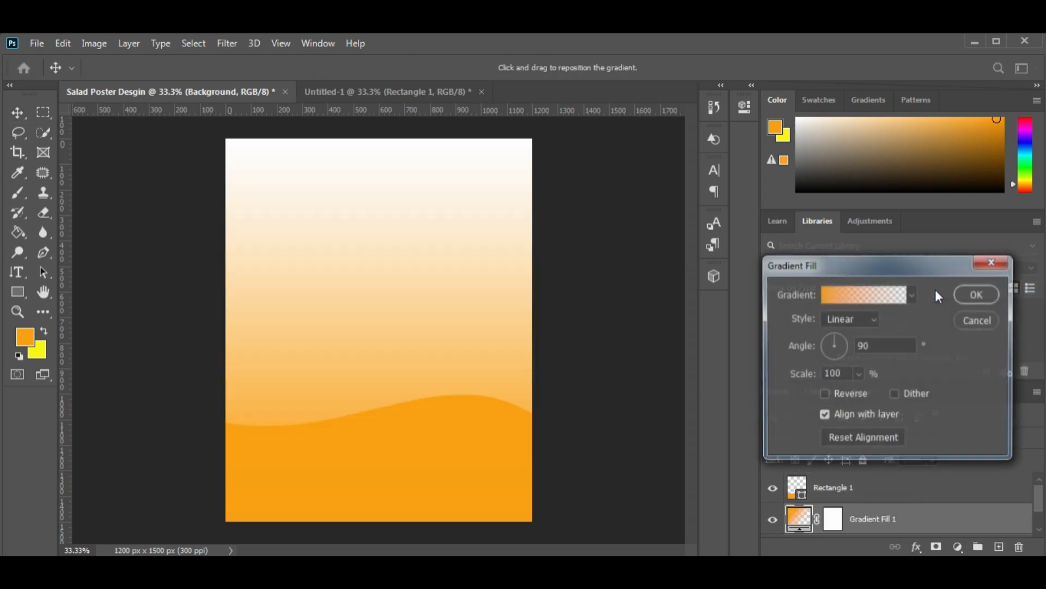
left_click(878, 299)
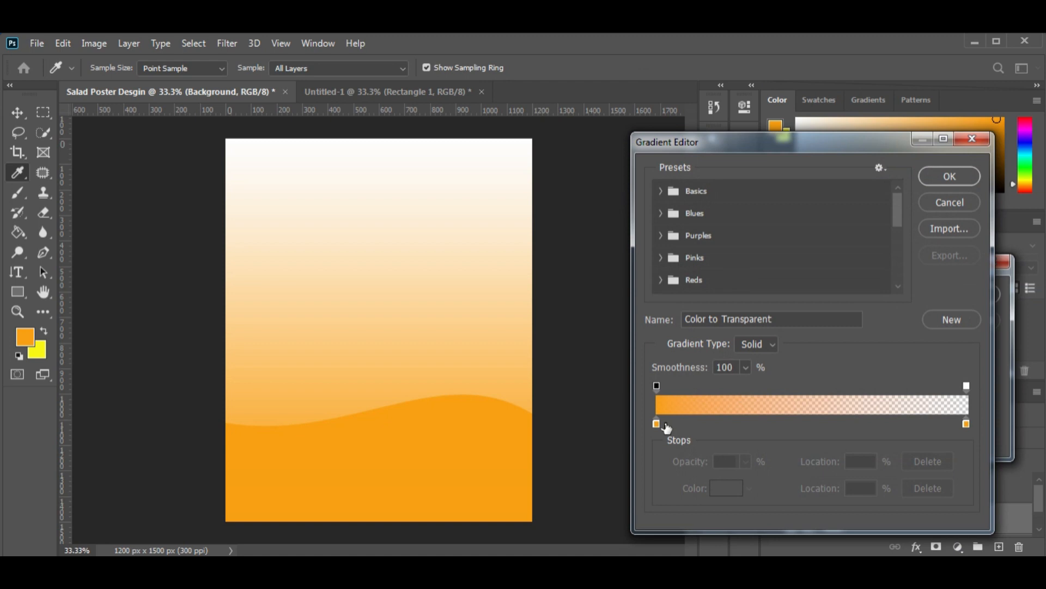
left_click_drag(900, 206, 901, 224)
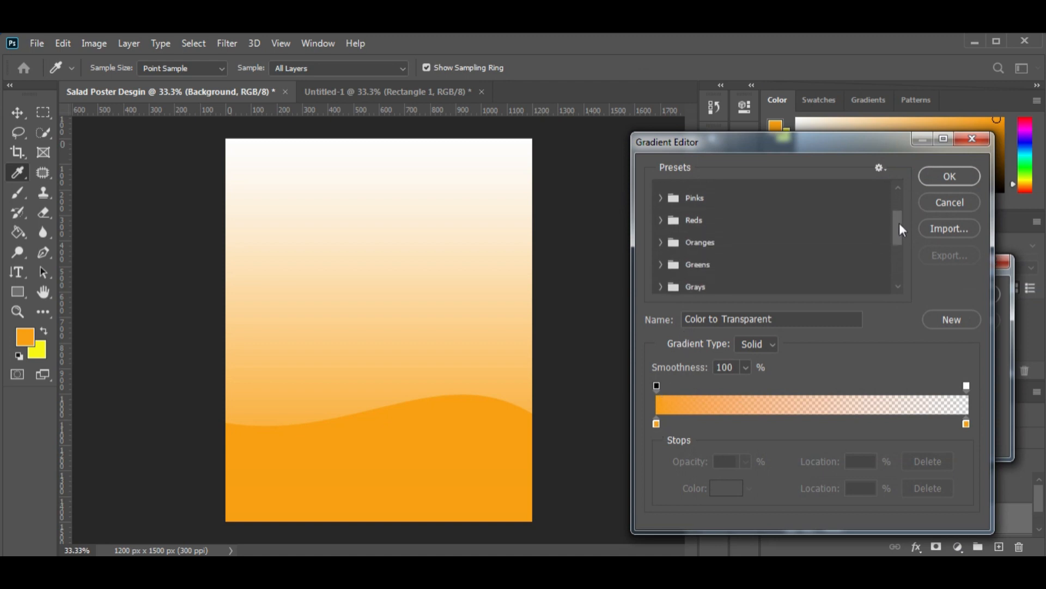
left_click(661, 264)
left_click_drag(899, 221, 903, 235)
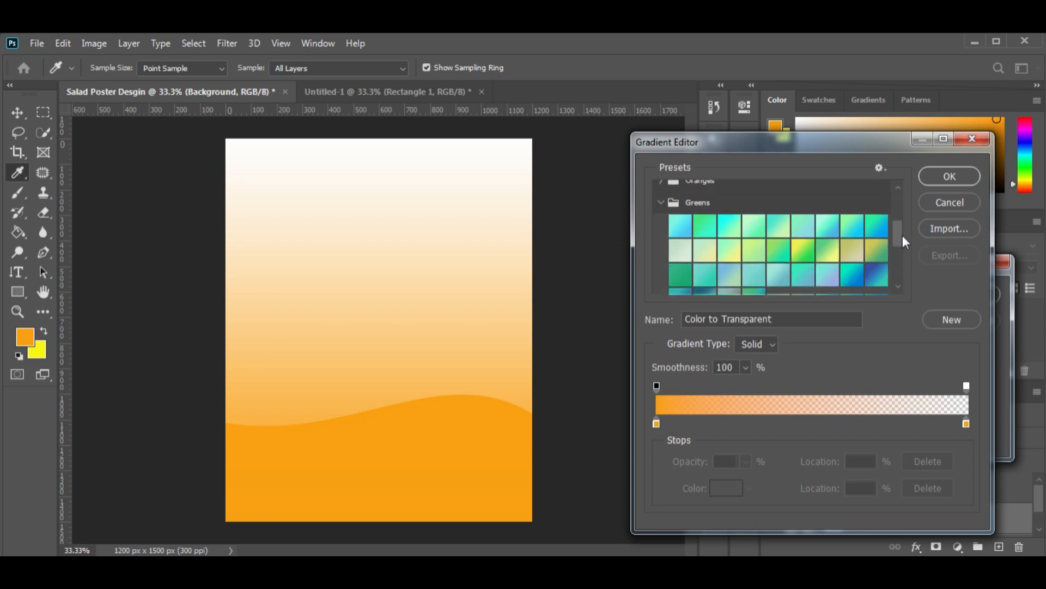
left_click(830, 250)
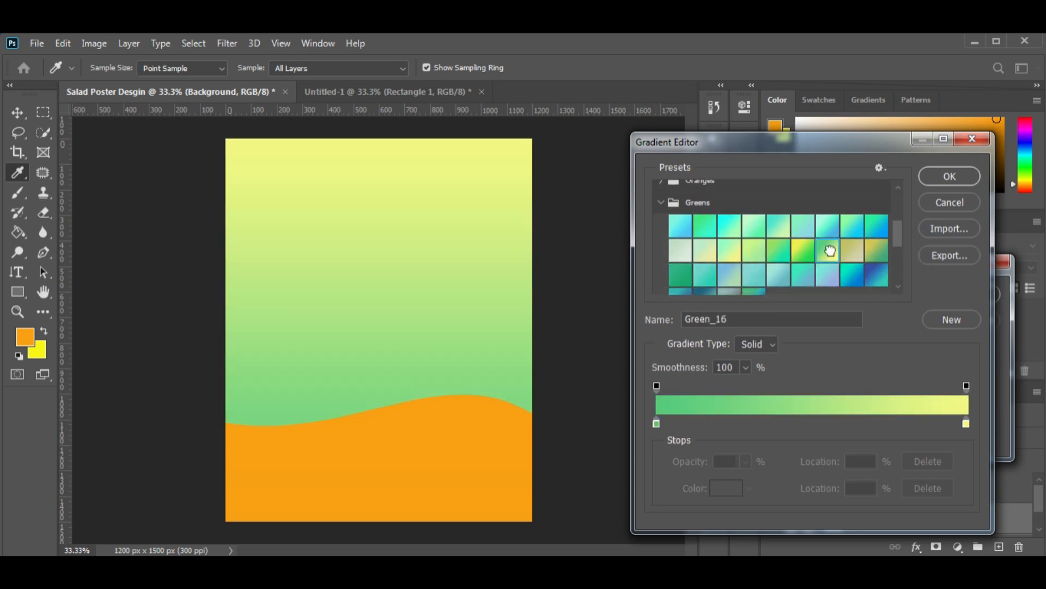
Step: Change the gradient's starting colour stop to dark green 07782c
left_click(656, 424)
left_click(724, 488)
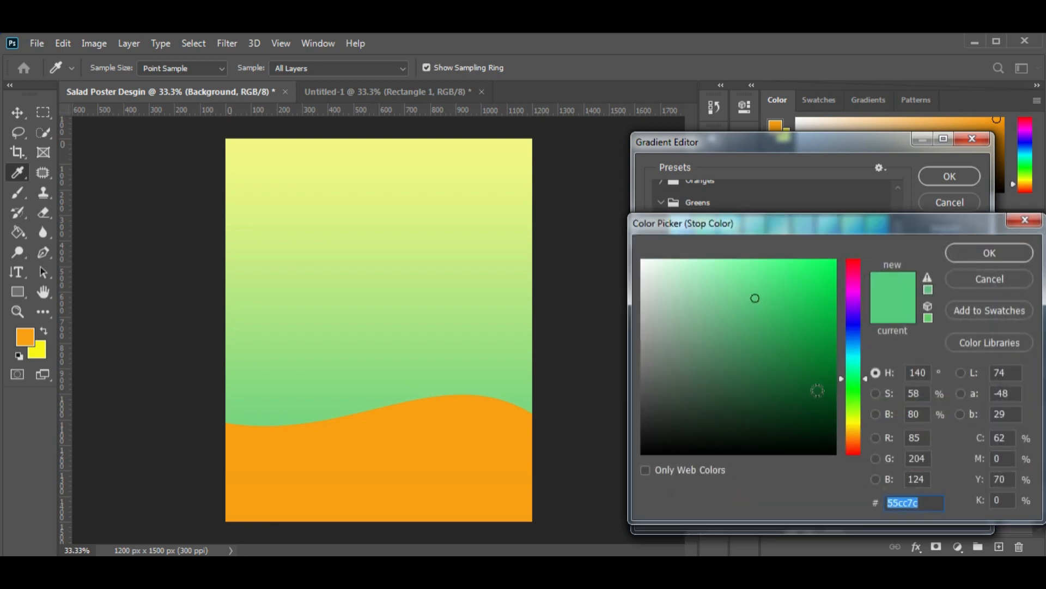
left_click(818, 391)
left_click_drag(822, 397, 826, 363)
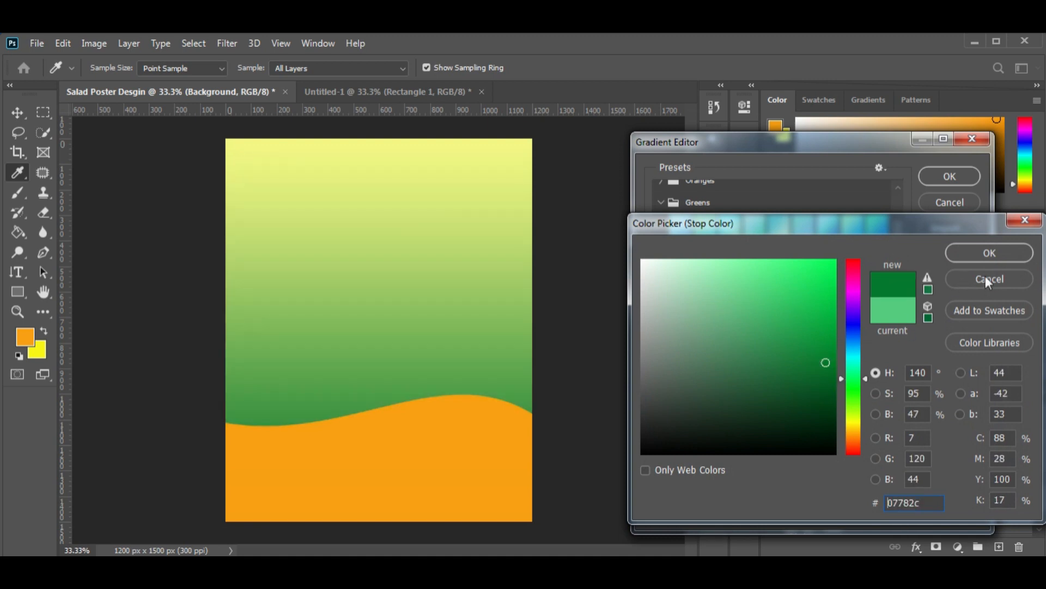
left_click(982, 260)
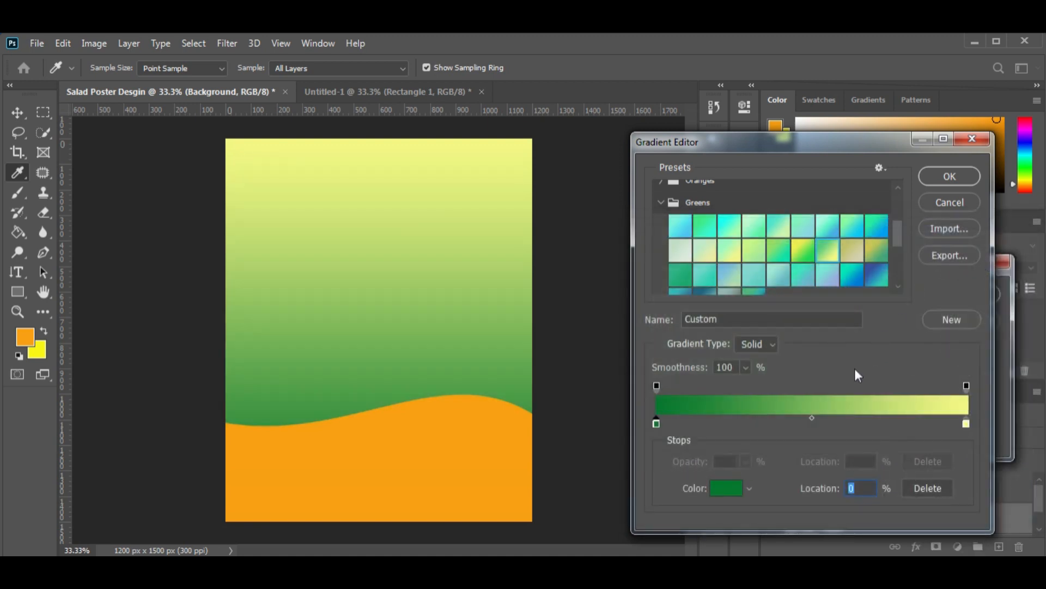
Step: Change the gradient's end colour stop to a brighter green, about 0d9c23, and accept the edited gradient
left_click(967, 423)
left_click(728, 488)
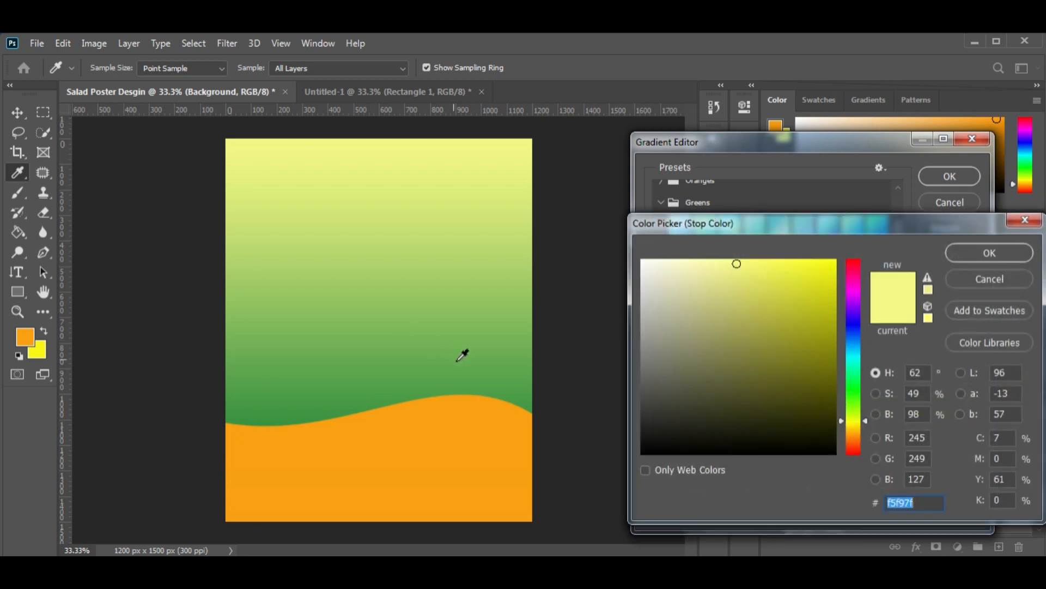
left_click(486, 363)
left_click(828, 373)
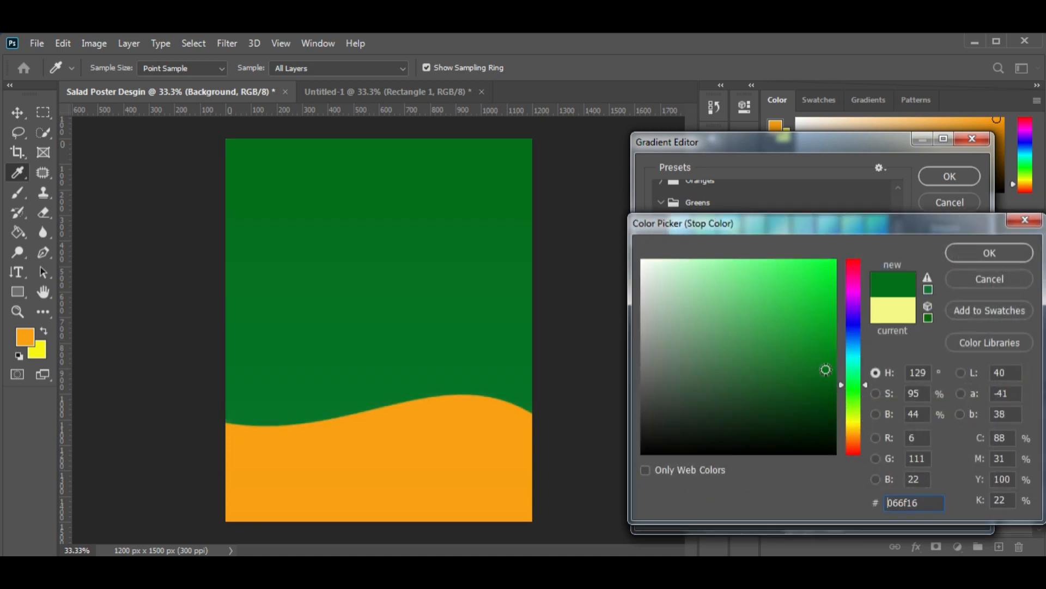
left_click(822, 349)
left_click(820, 335)
left_click(819, 342)
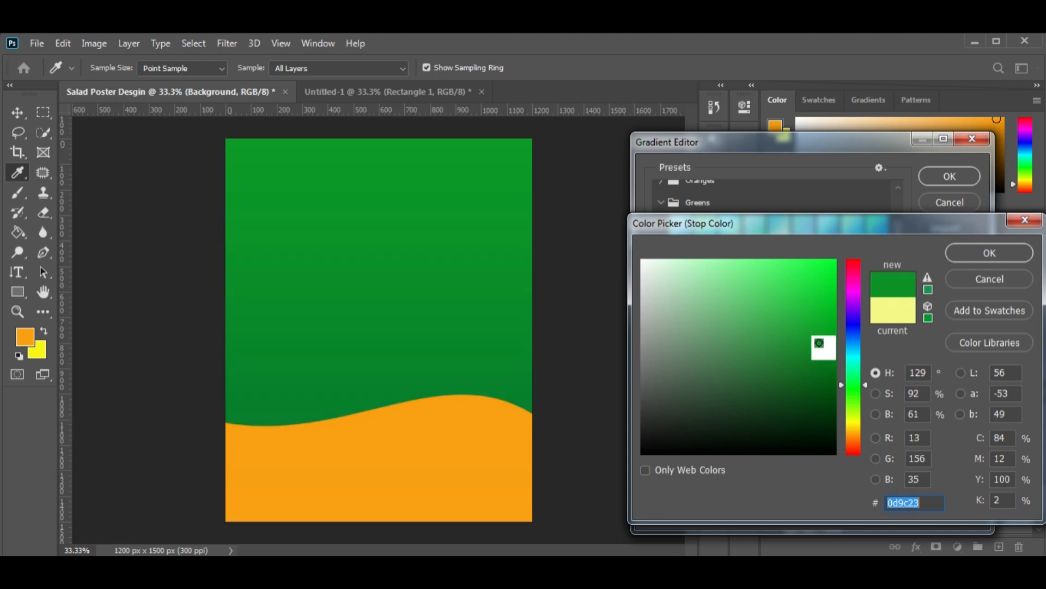
left_click(1002, 260)
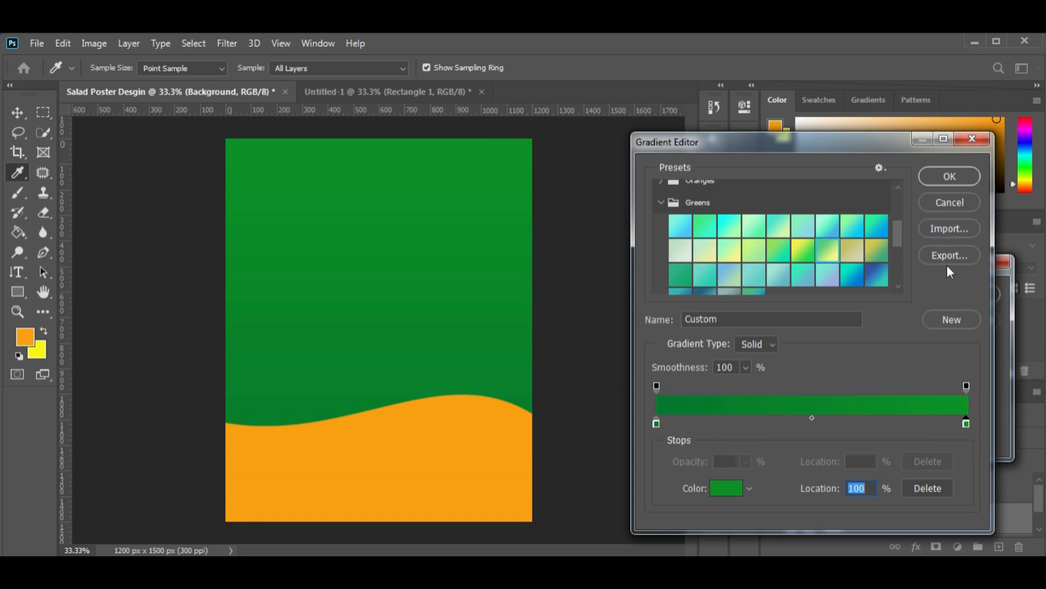
left_click(933, 173)
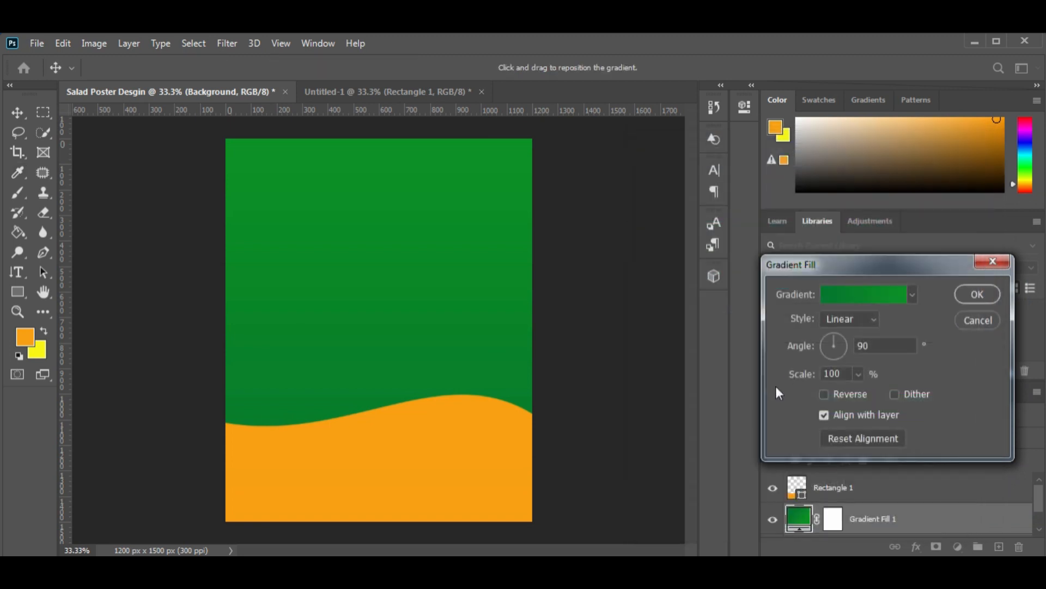
Step: Set the gradient fill's style to Radial with a scale of 232% and apply it
left_click(875, 323)
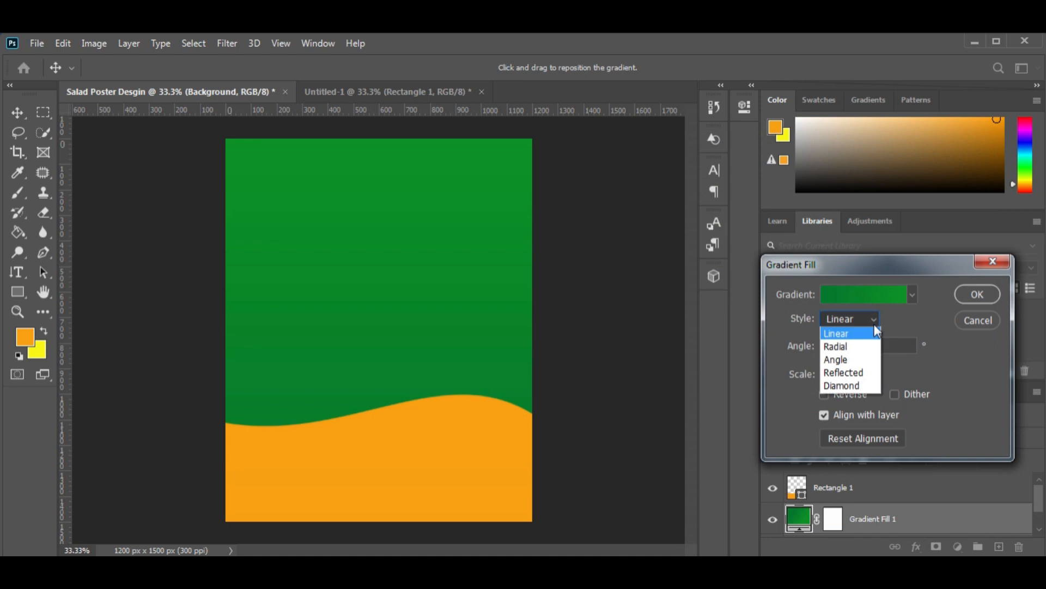
left_click(850, 346)
left_click(858, 374)
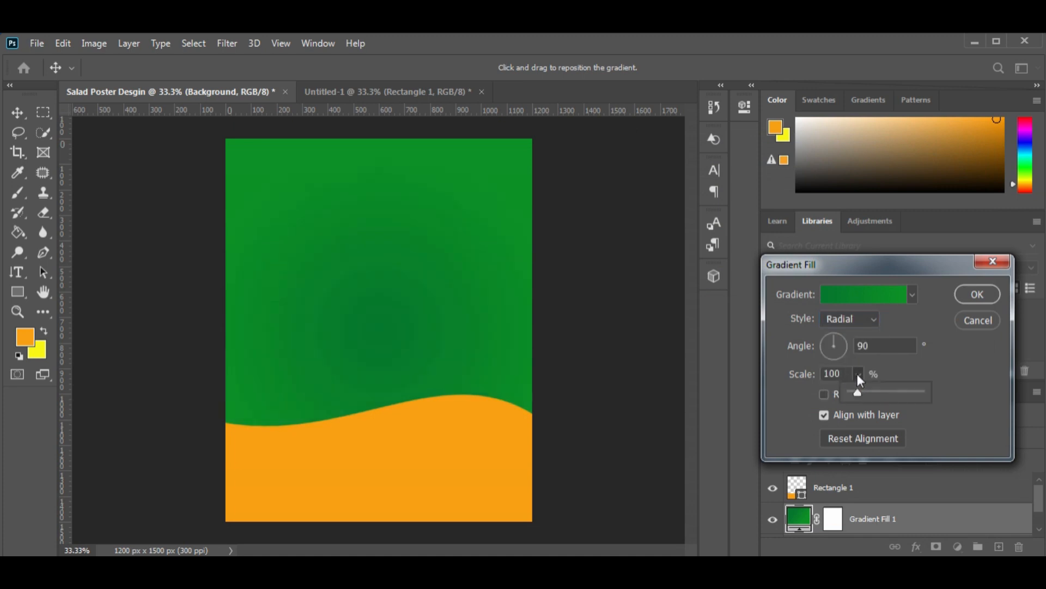
left_click_drag(865, 388, 867, 388)
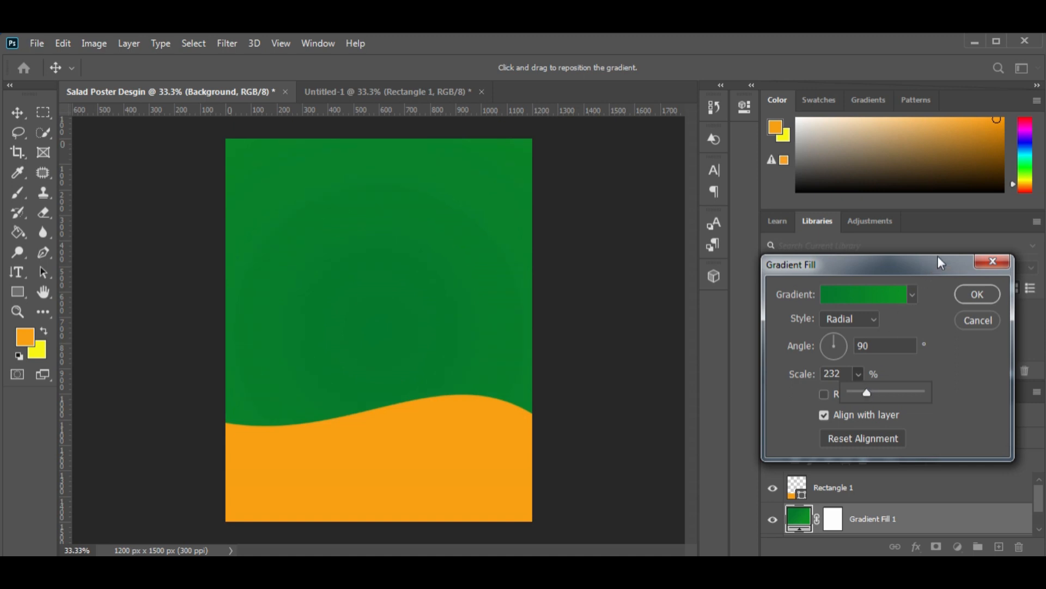
left_click(974, 295)
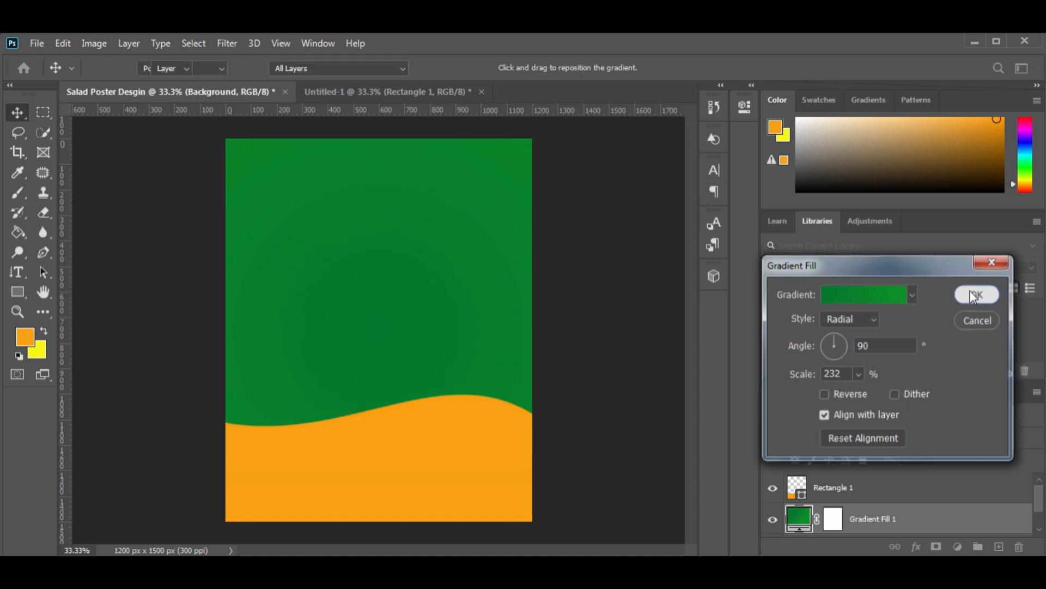
left_click(974, 295)
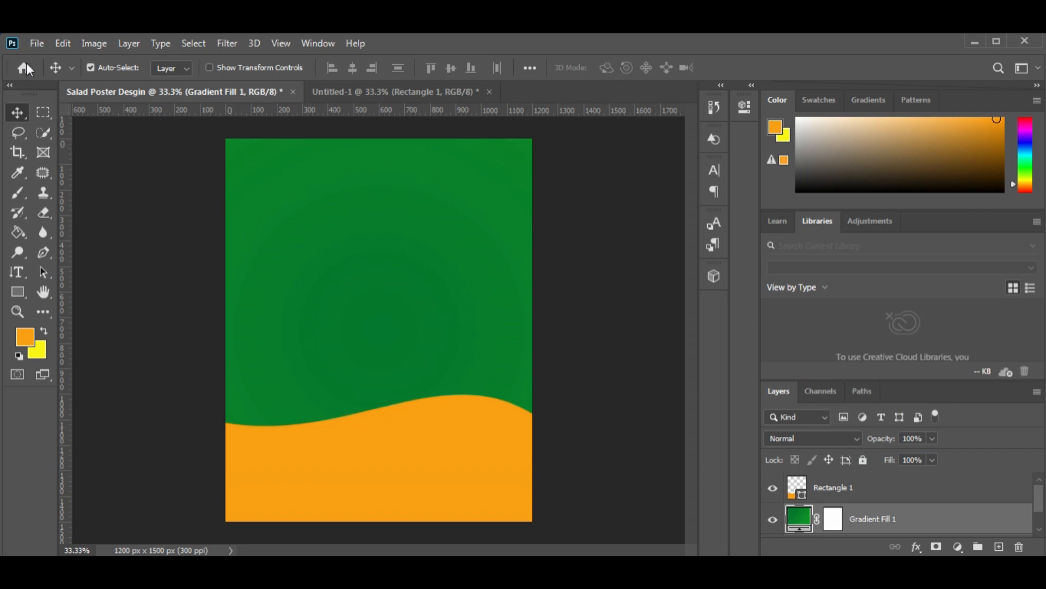
Step: Place the salad bowl image pngwing.com (37) from Downloads as an embedded layer, overlapping the green background and orange wave
left_click(36, 43)
left_click(84, 334)
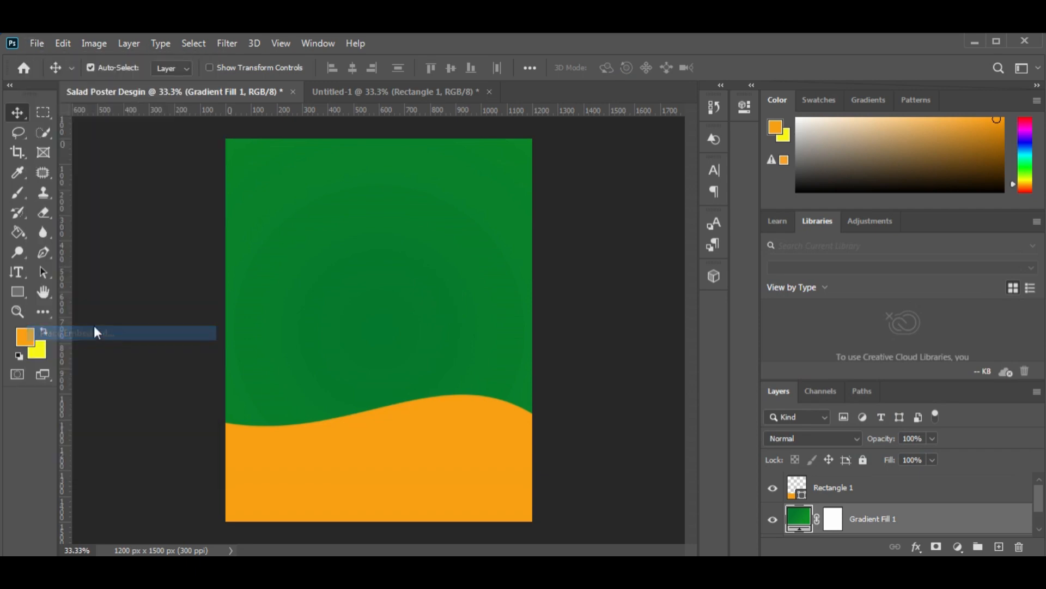
scroll(511, 269, "down", 5)
scroll(513, 276, "down", 1)
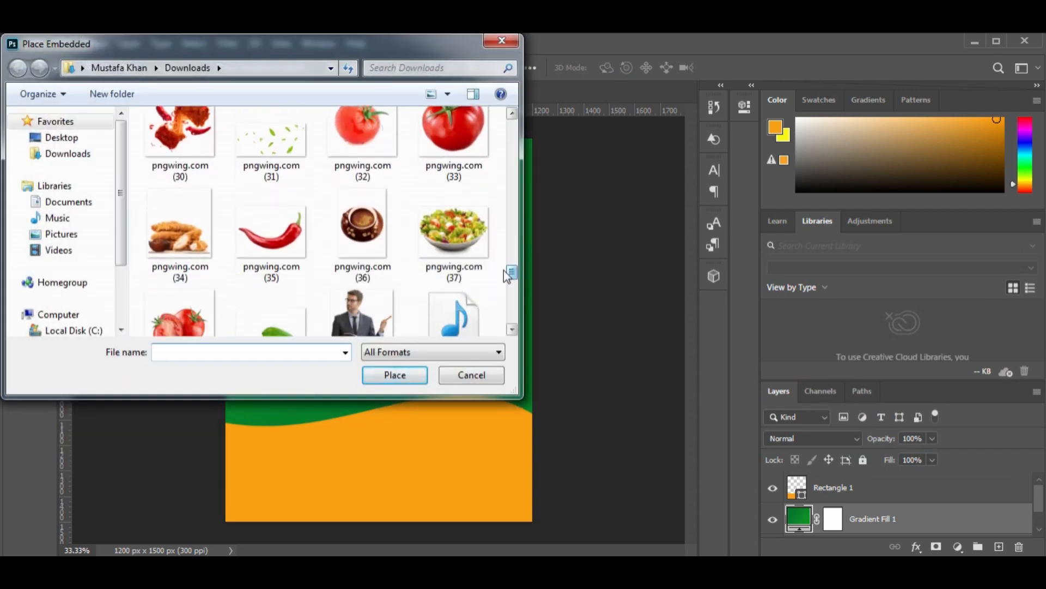
double_click(488, 256)
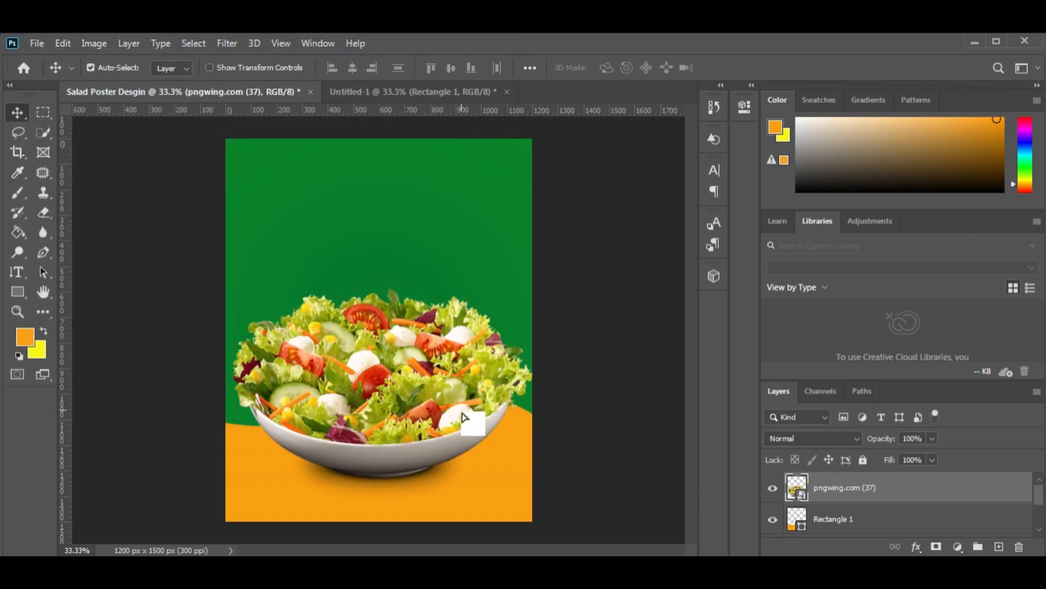
Step: Scale the salad bowl image down to about 39% and centre it over the edge of the orange wave
mouse_move(462, 415)
left_mouse_down()
mouse_move(473, 423)
mouse_move(466, 417)
left_mouse_up()
key("ctrl+t")
left_click_drag(538, 279, 492, 312)
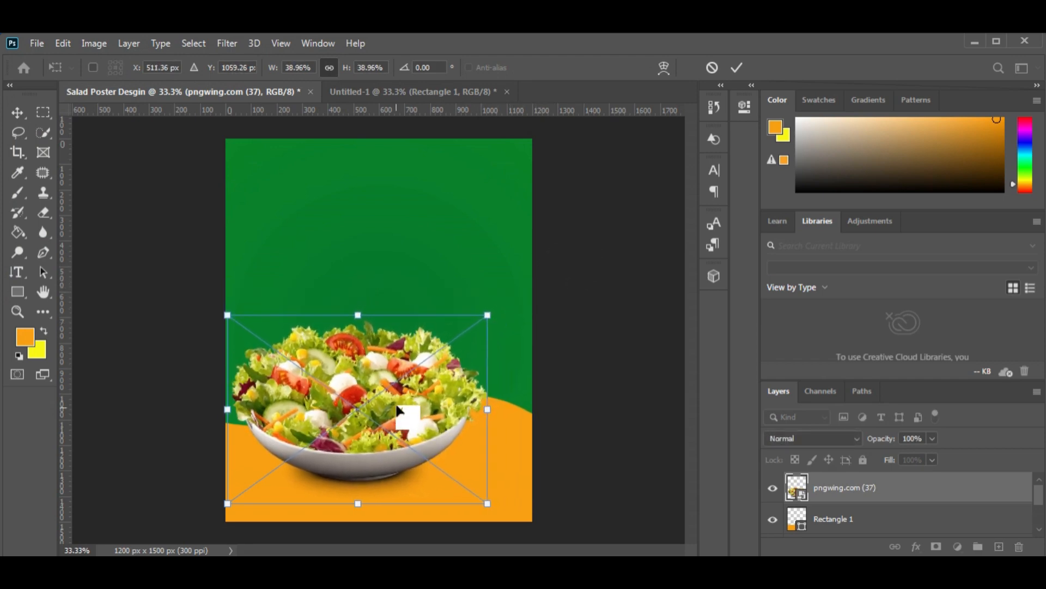
left_click_drag(406, 419, 417, 394)
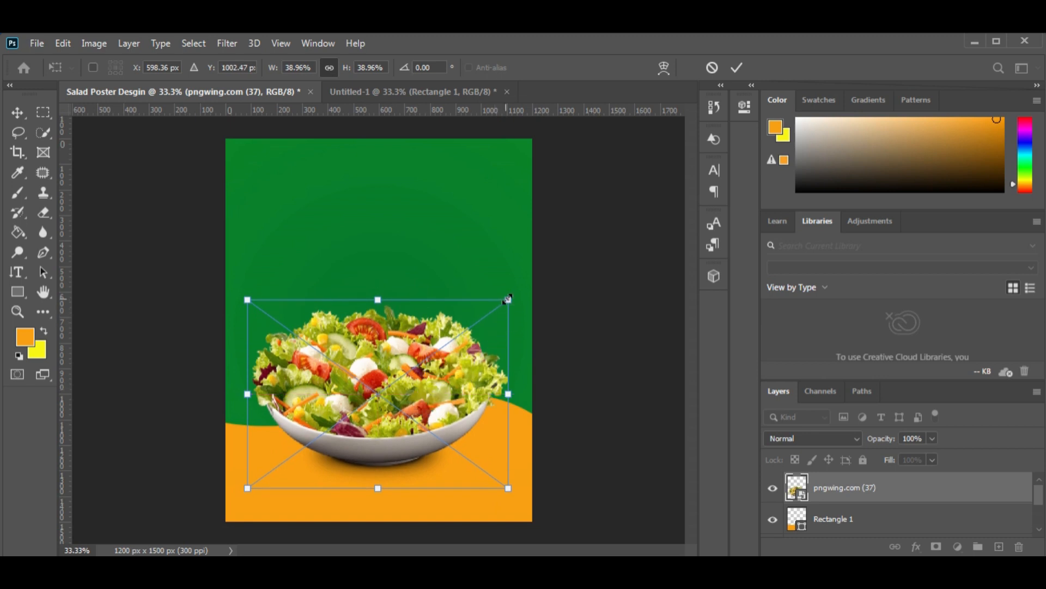
left_click_drag(507, 298, 511, 297)
left_click_drag(458, 371, 491, 374)
left_click(738, 68)
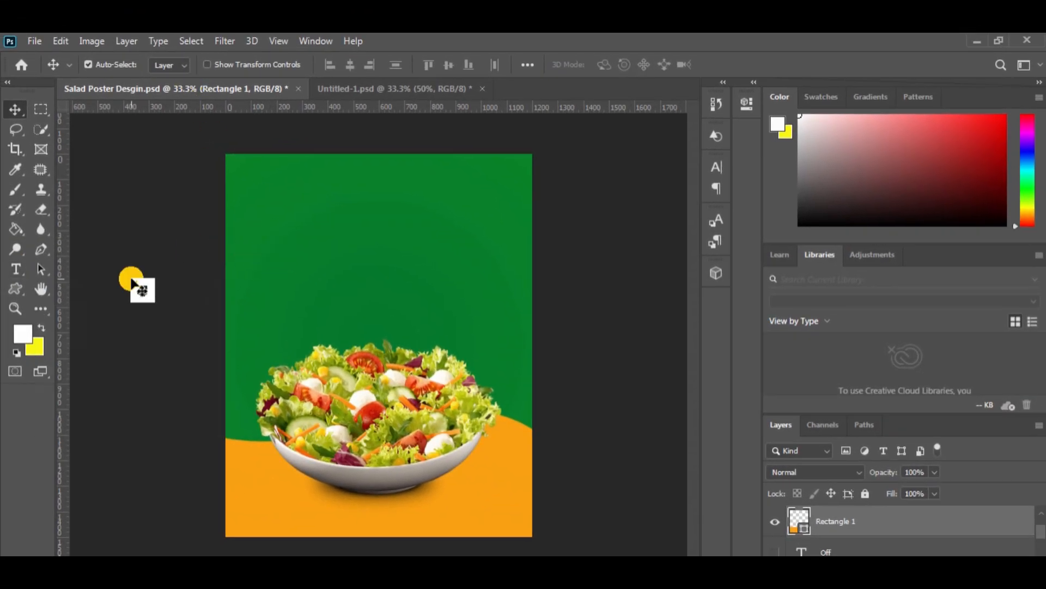
Step: Add the white text "Salad" in Barqish Regular, 12 pt, on the green area above the bowl
left_click(21, 269)
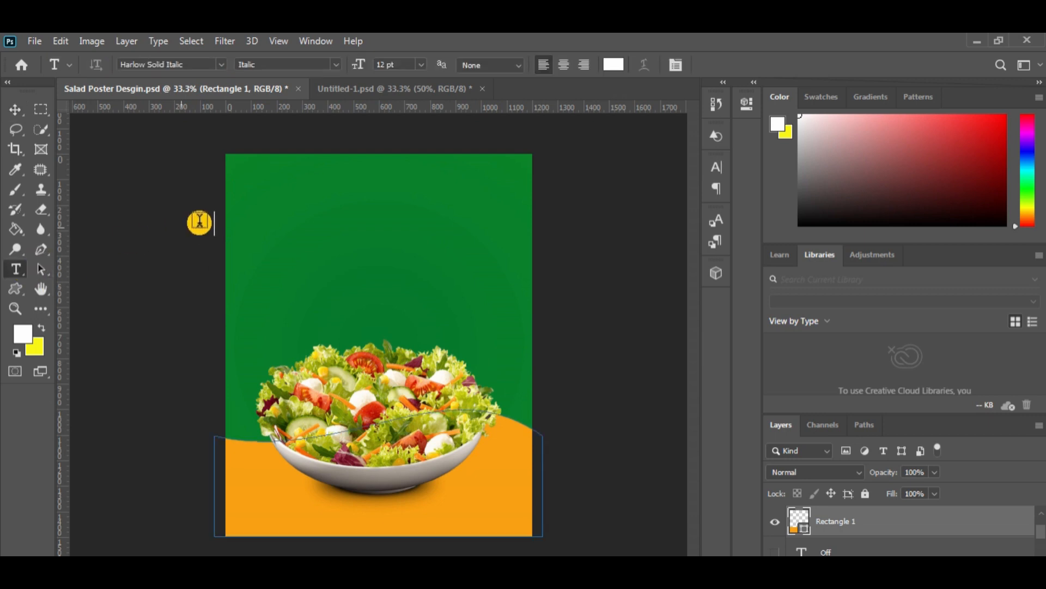
left_click(221, 63)
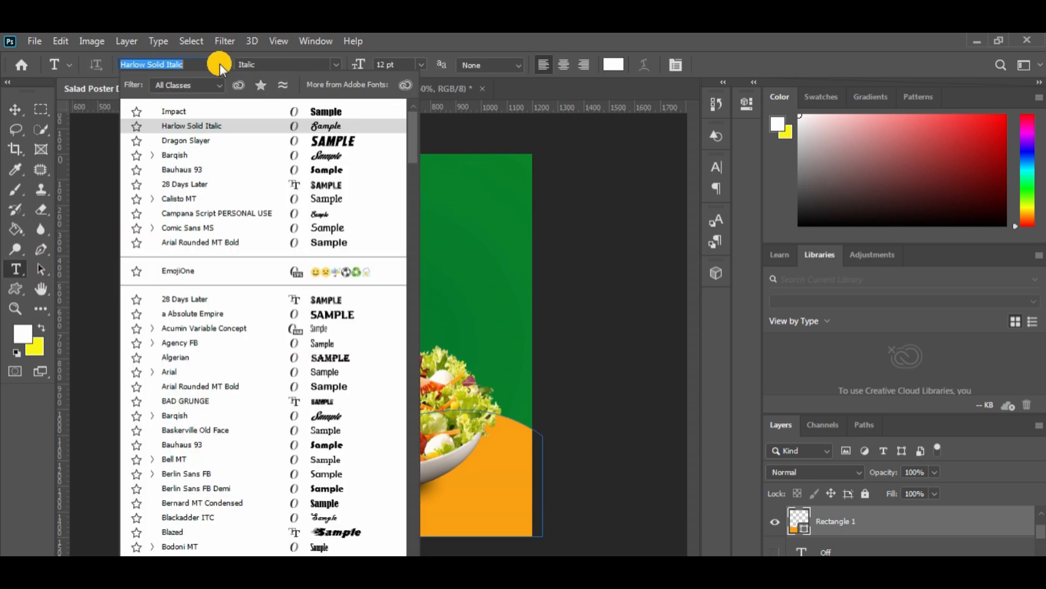
left_click(222, 160)
left_click(335, 64)
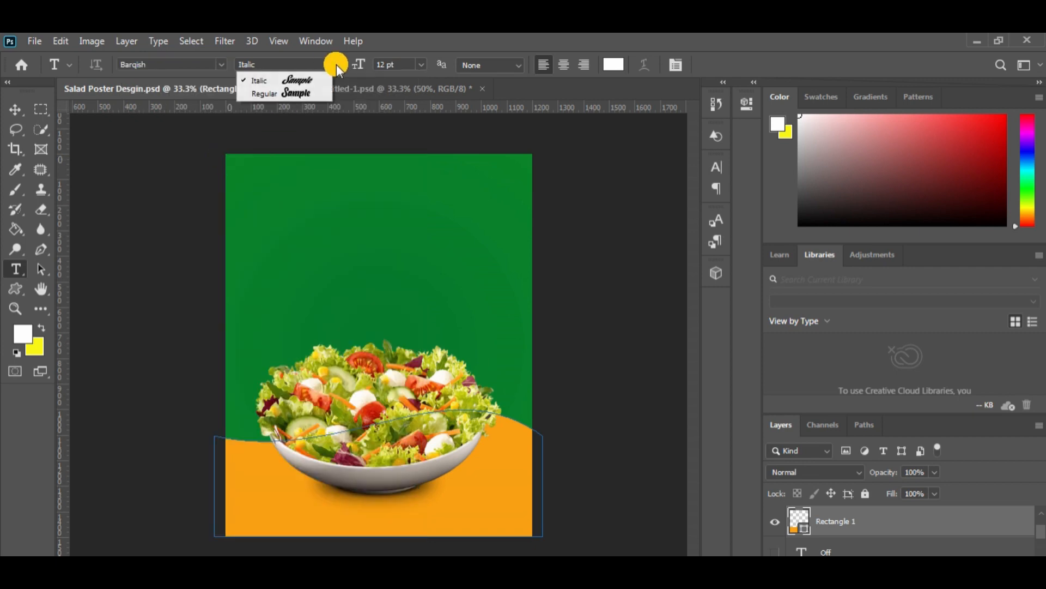
left_click(321, 90)
left_click(331, 233)
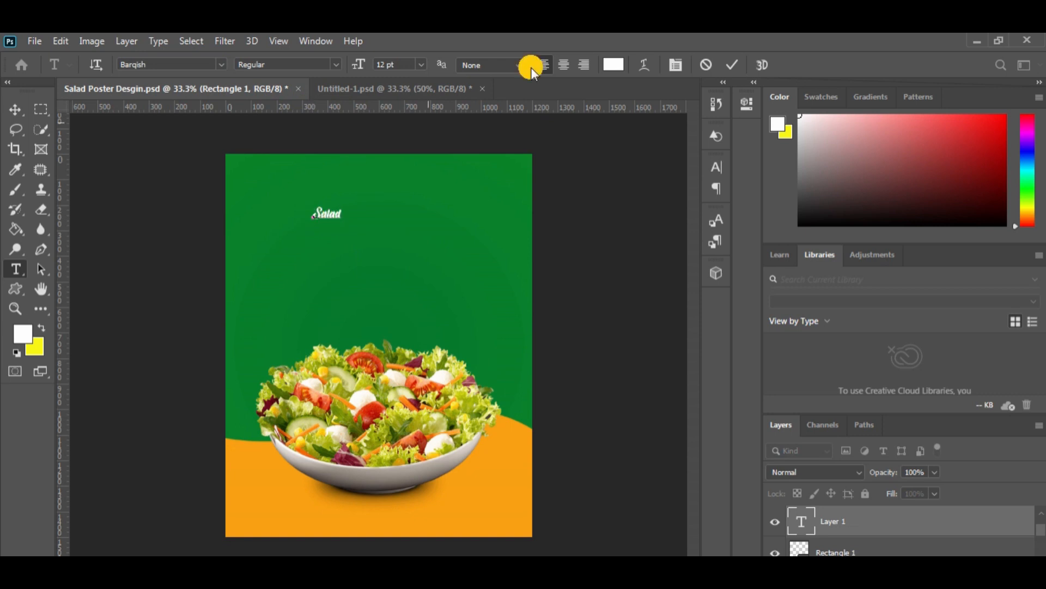
left_click(731, 65)
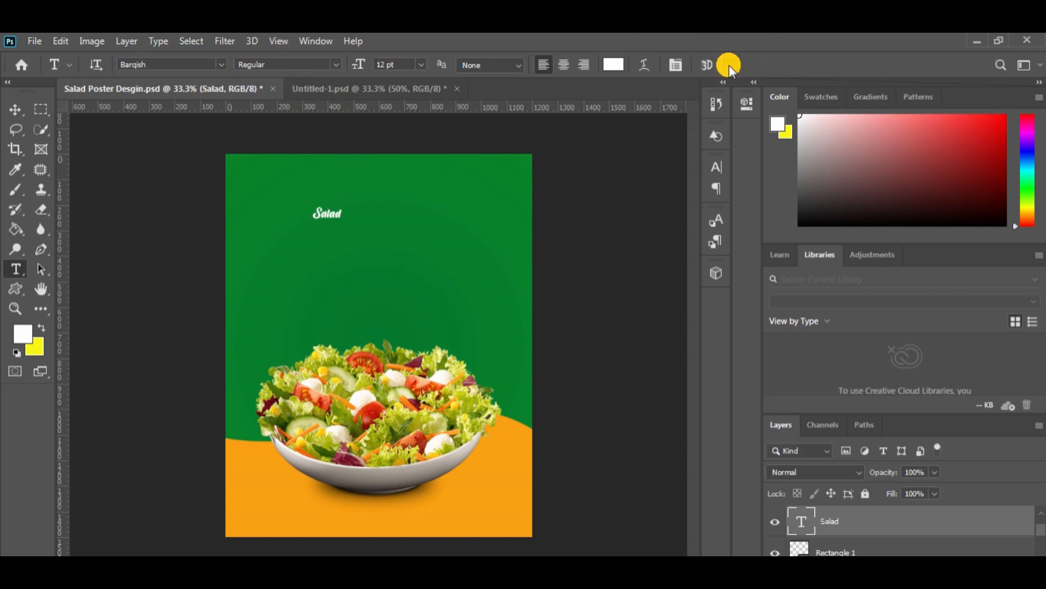
Step: Enlarge the "Salad" text to about 415% as a headline centred near the top of the poster
key("ctrl+t")
left_click_drag(343, 200, 439, 194)
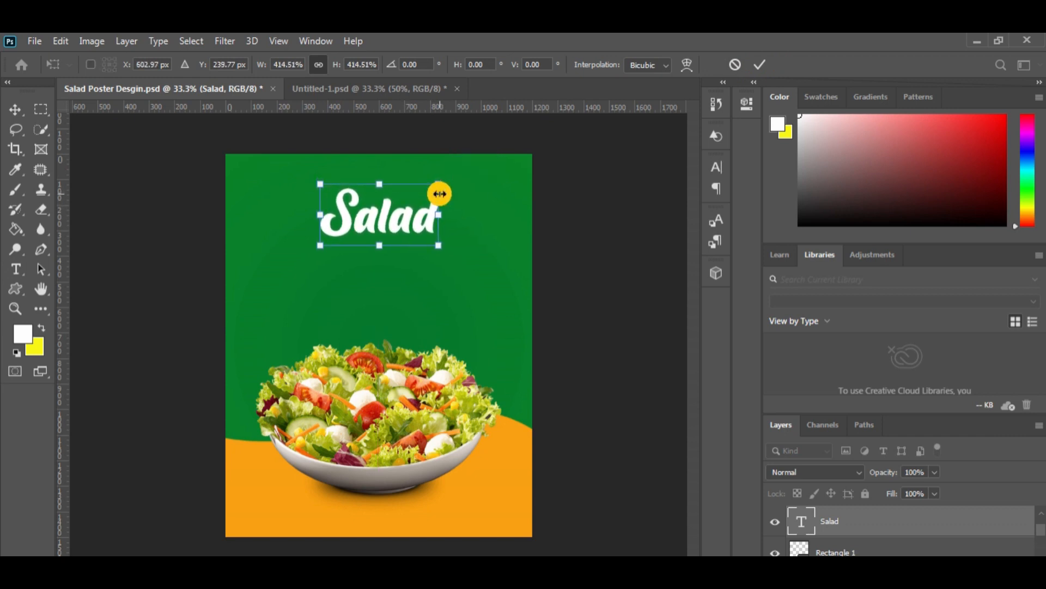
left_click(758, 64)
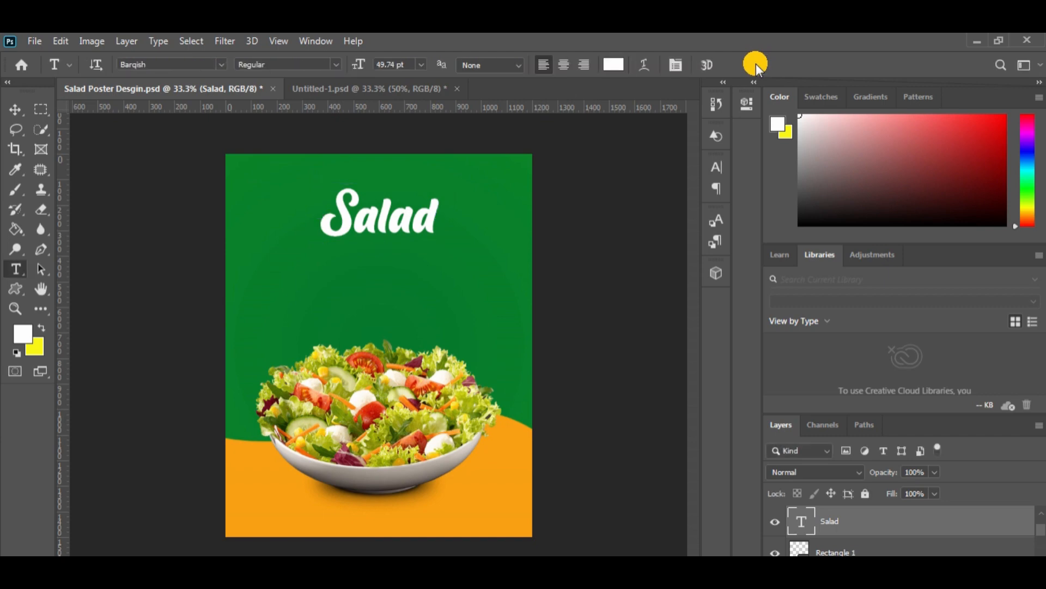
Step: Shift the "Salad" headline slightly down and to the right, and scale it up to about 101.5%
key("ctrl+plus")
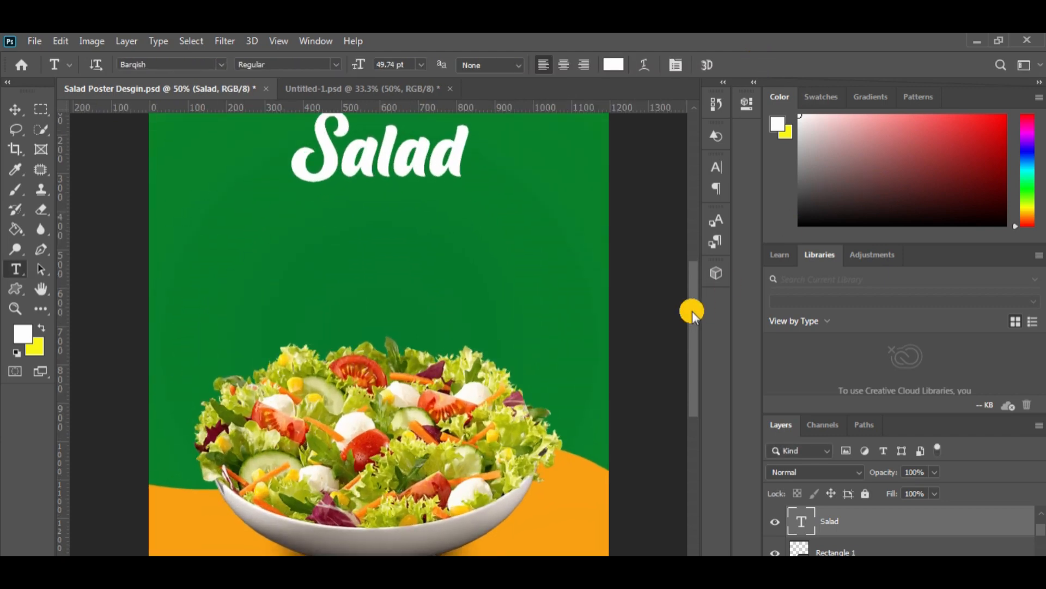
left_click_drag(689, 311, 692, 273)
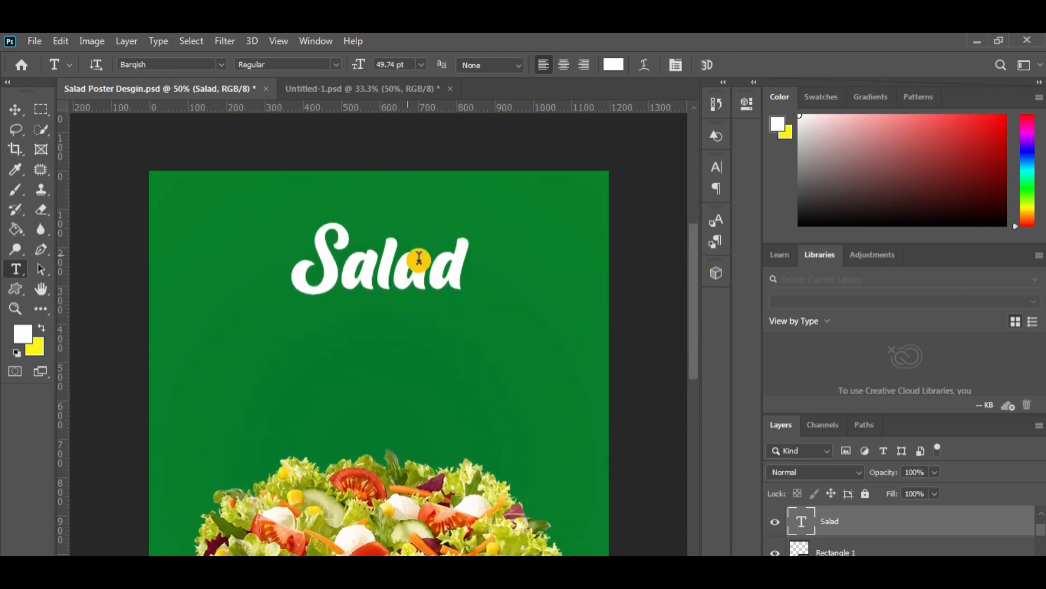
left_click(16, 109)
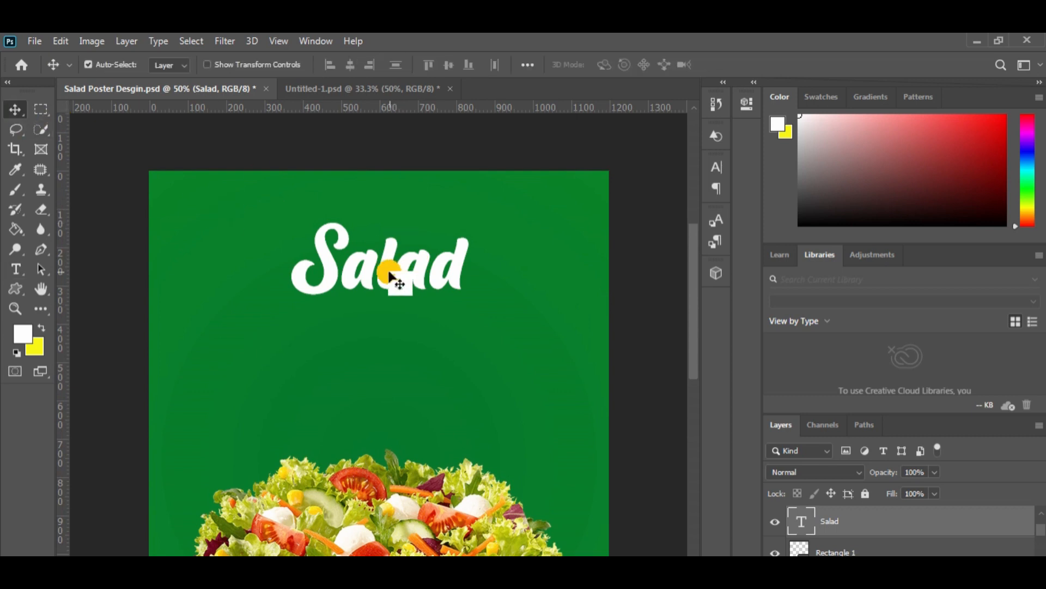
mouse_move(389, 272)
left_mouse_down()
mouse_move(384, 264)
mouse_move(390, 278)
left_mouse_up()
key("ctrl+t")
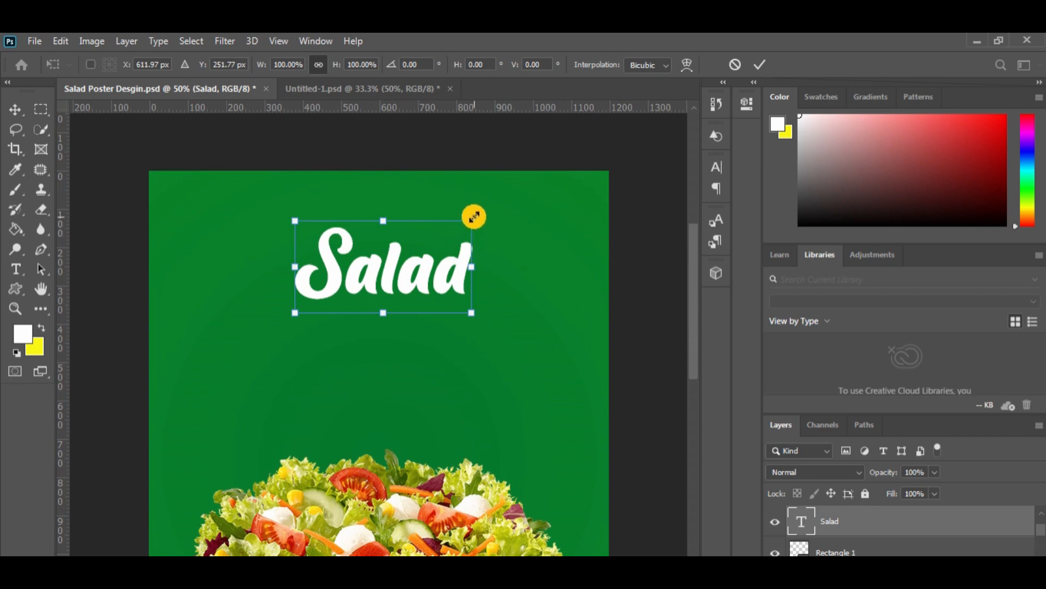
left_click_drag(474, 217, 478, 219)
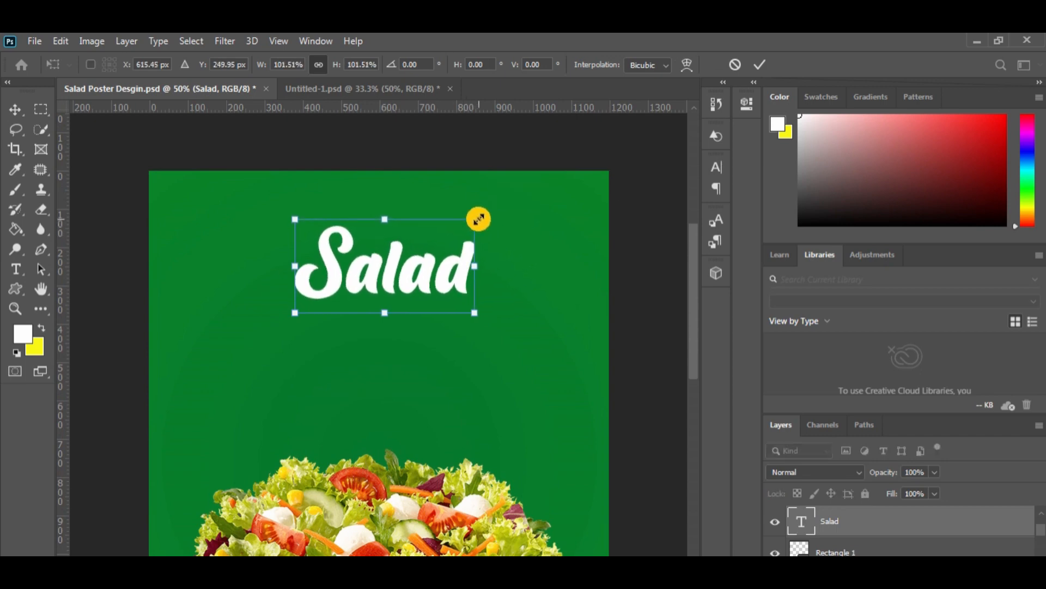
left_click(760, 65)
Step: Add the white text "Fresh & Healthy" in Harlow Solid Italic, 12 pt, below the "Salad" headline
mouse_move(694, 292)
left_mouse_down()
mouse_move(700, 357)
mouse_move(701, 303)
left_mouse_up()
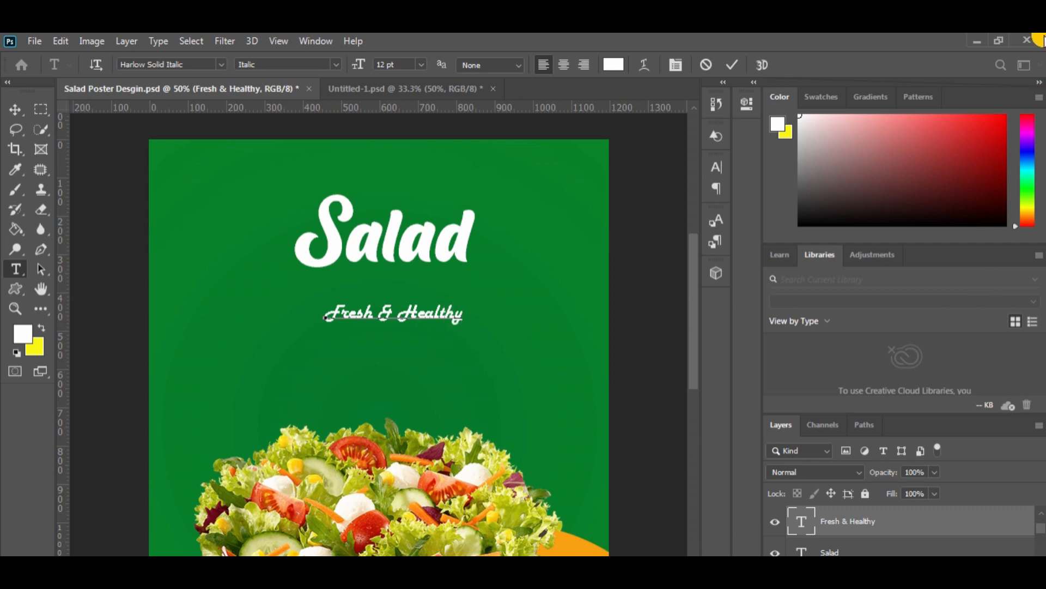
left_click(733, 64)
key("v")
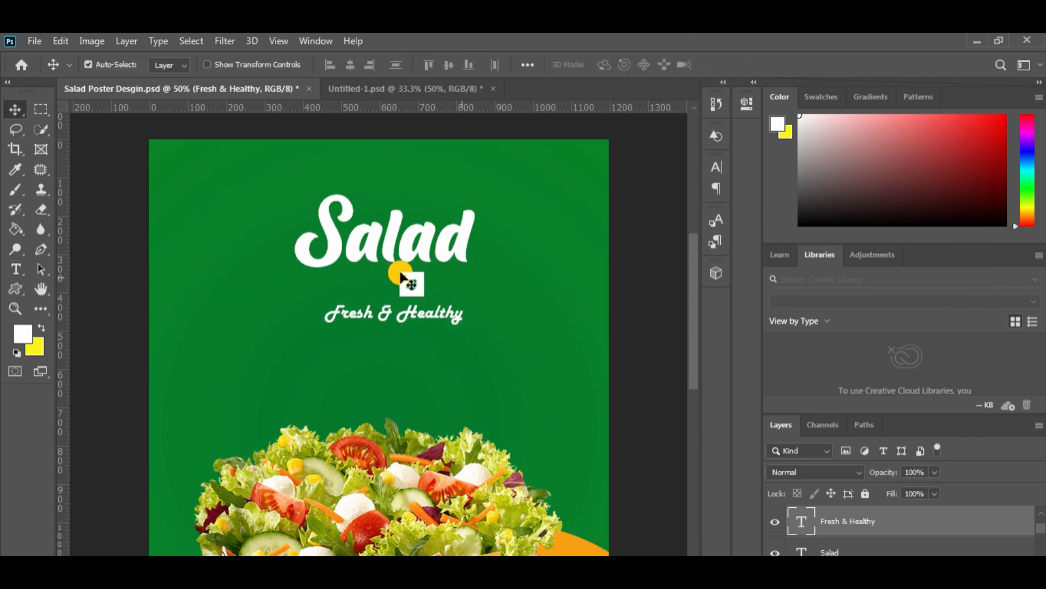
Step: Change the colour of the "Fresh & Healthy" text to yellow f5f816
double_click(444, 317)
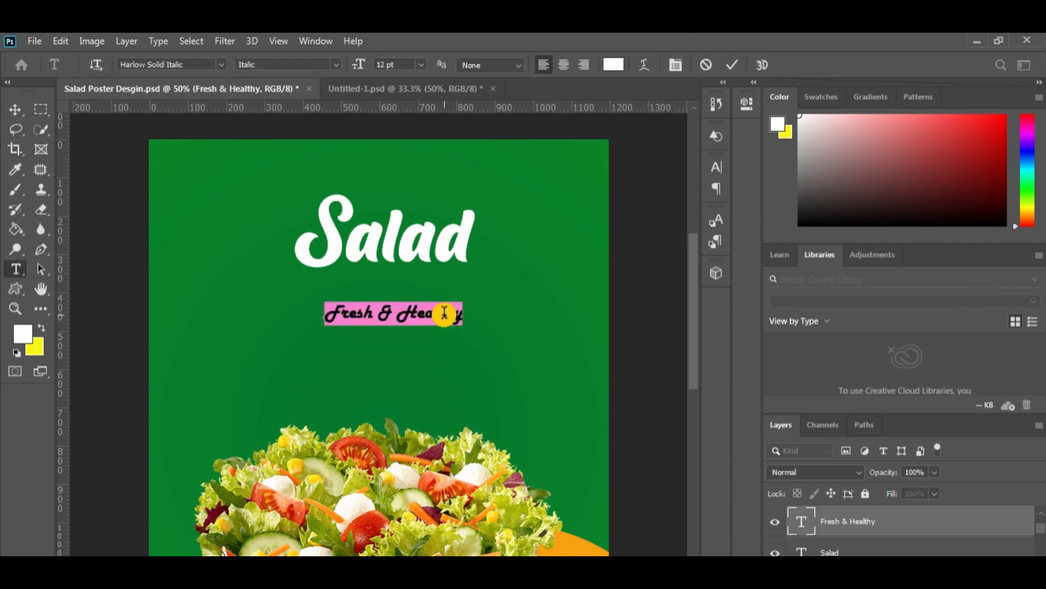
left_click(612, 67)
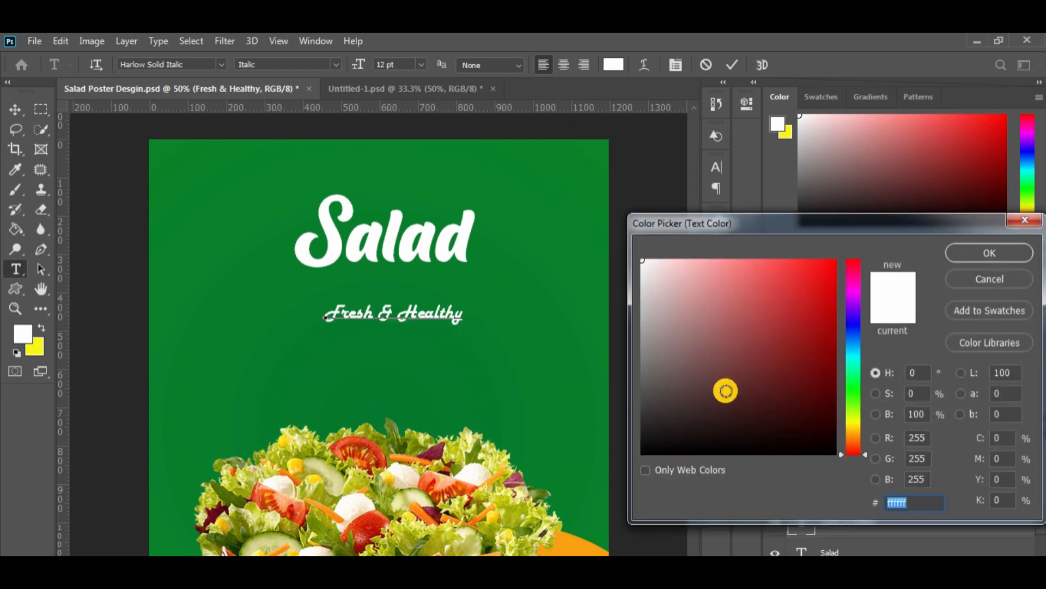
left_click_drag(839, 452, 840, 421)
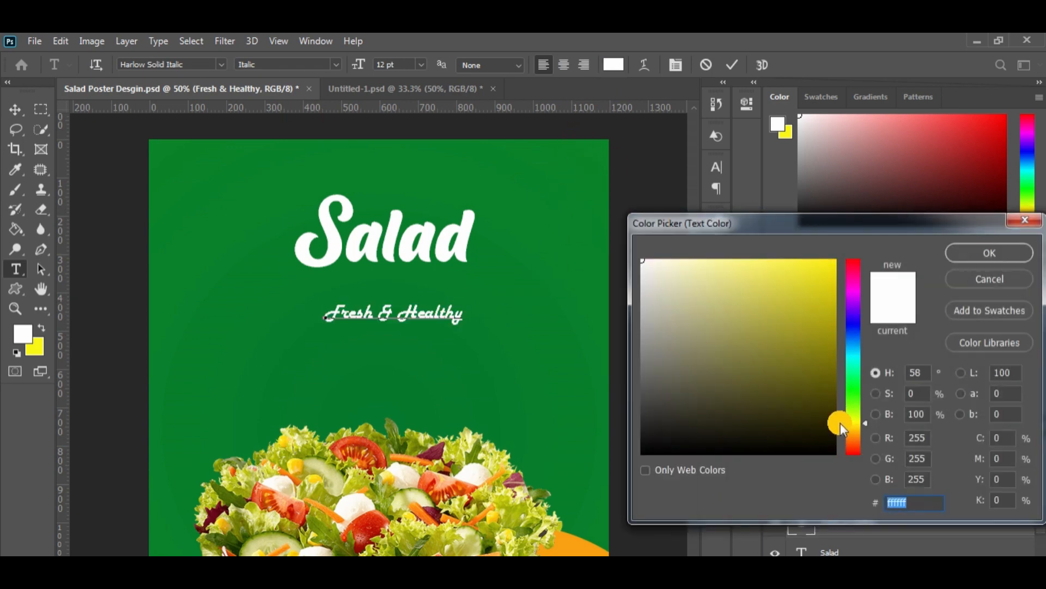
left_click(819, 264)
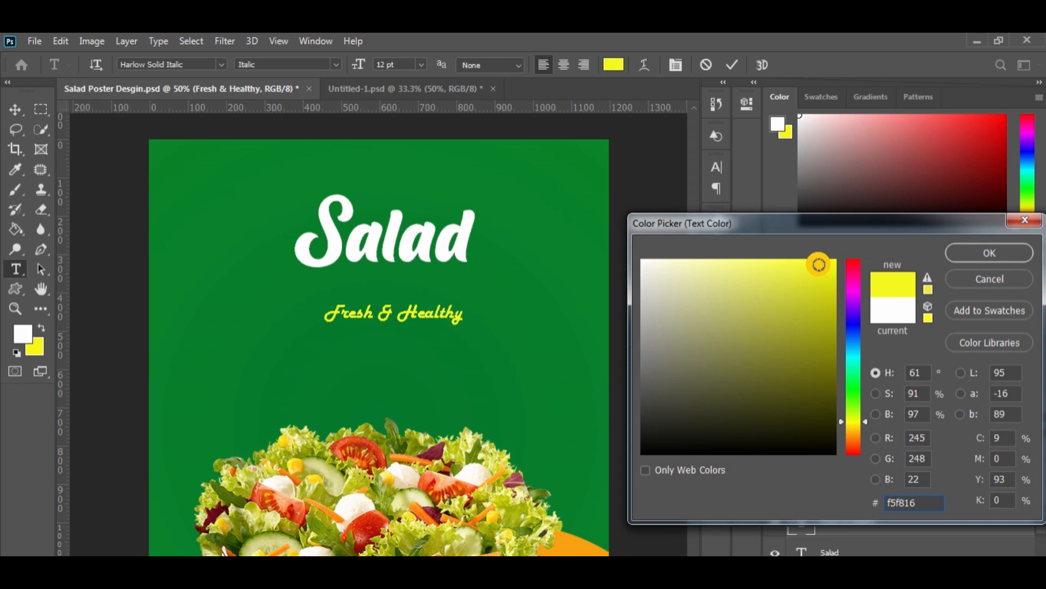
left_click(964, 256)
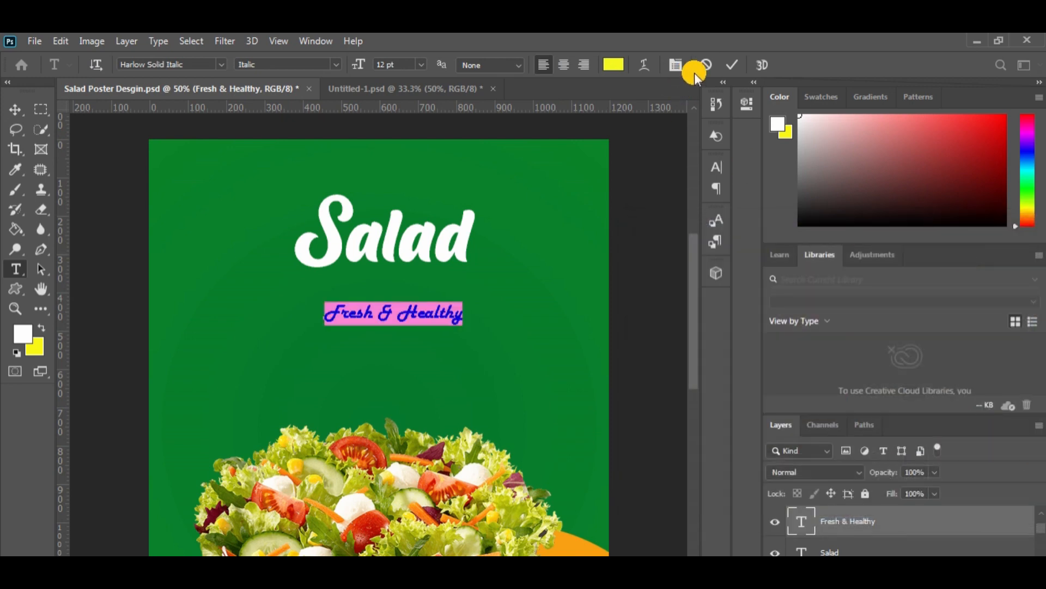
left_click(732, 66)
Step: Scale down the "Fresh & Healthy" tagline and position it centred directly beneath the "Salad" headline
key("v")
key("ctrl+t")
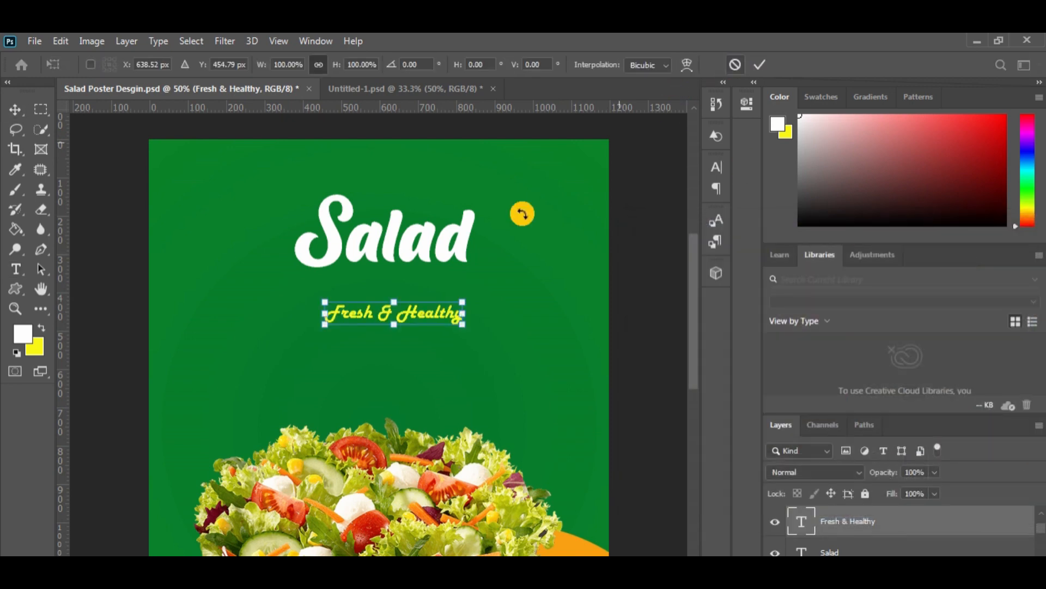
mouse_move(462, 301)
left_mouse_down()
mouse_move(409, 307)
mouse_move(424, 308)
left_mouse_up()
mouse_move(406, 322)
left_mouse_down()
mouse_move(414, 296)
mouse_move(439, 279)
mouse_move(429, 286)
left_mouse_up()
key("Return")
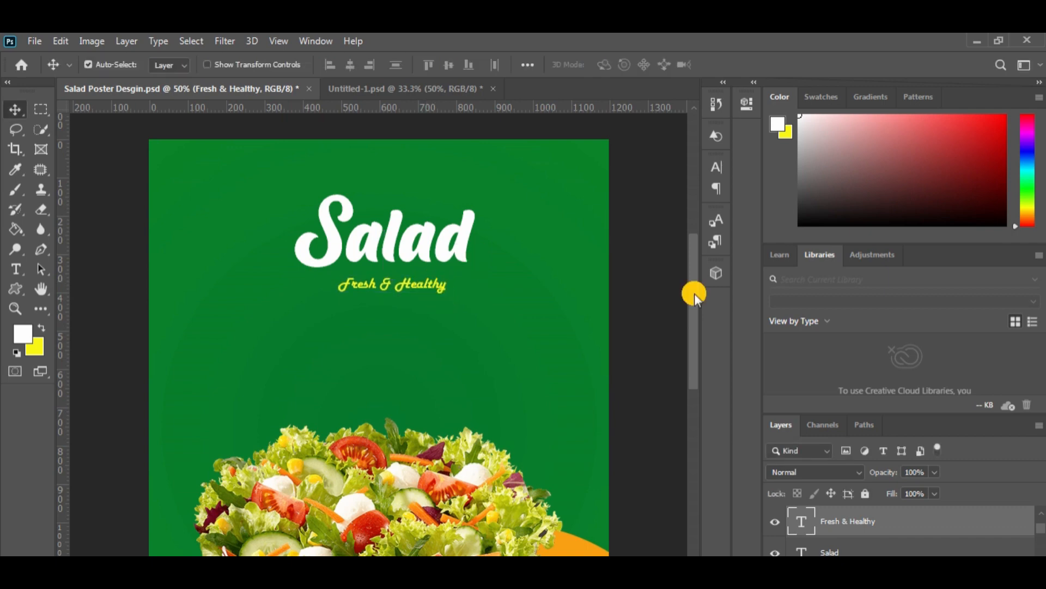
Step: Place the green leaf image pngwing.com (39) from Downloads as an embedded layer above the right half of the salad
mouse_move(695, 293)
left_mouse_down()
mouse_move(695, 320)
mouse_move(697, 310)
left_mouse_up()
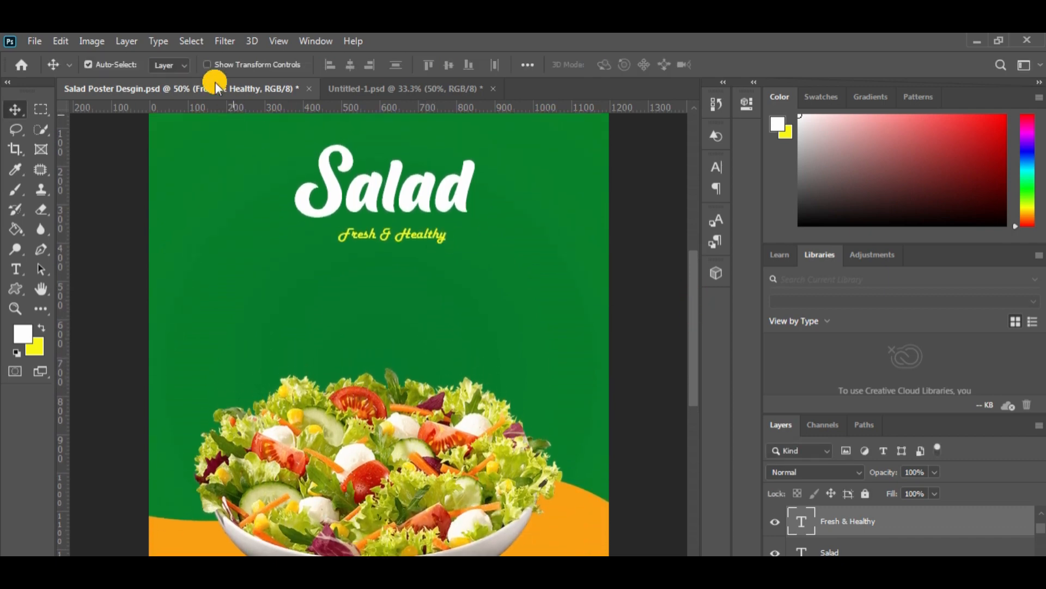
left_click(43, 44)
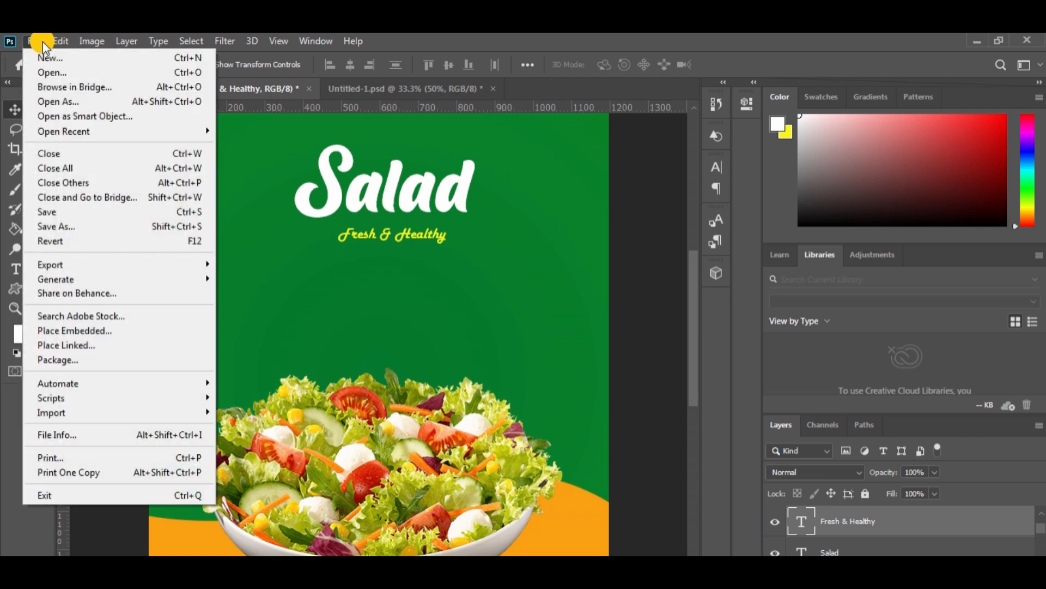
left_click(63, 330)
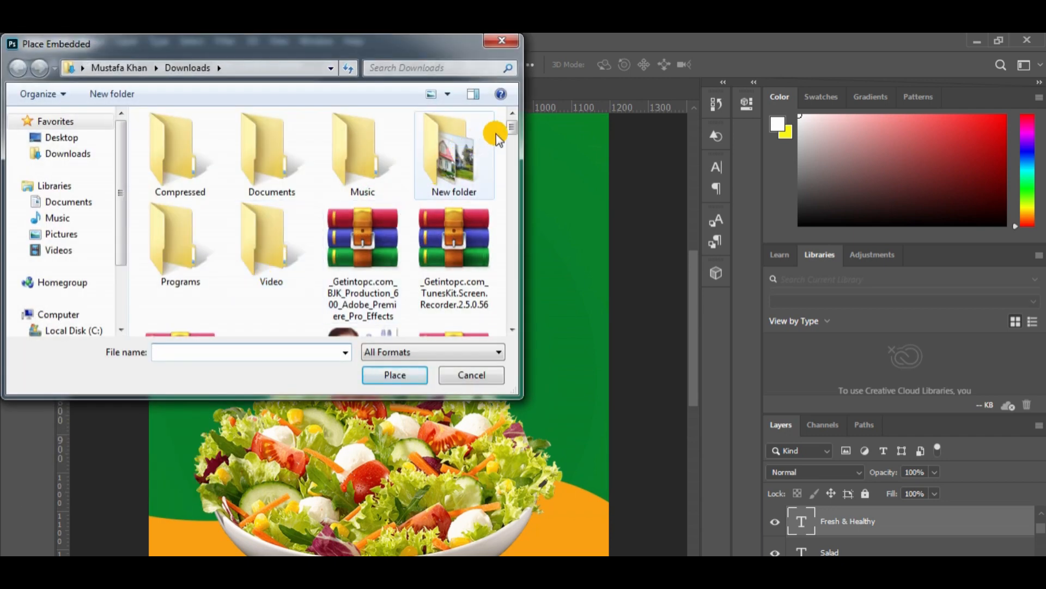
left_click_drag(511, 129, 511, 281)
double_click(298, 175)
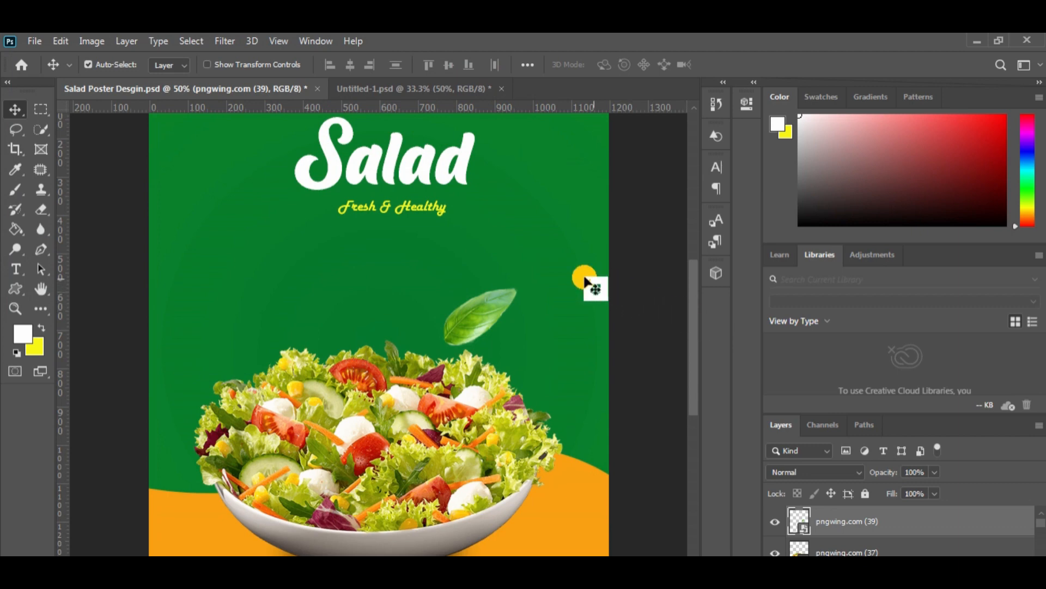
Step: Scale the leaf image down to about 5.7% and rotate it to about -57.5°, keeping it just above the salad
key("ctrl+t")
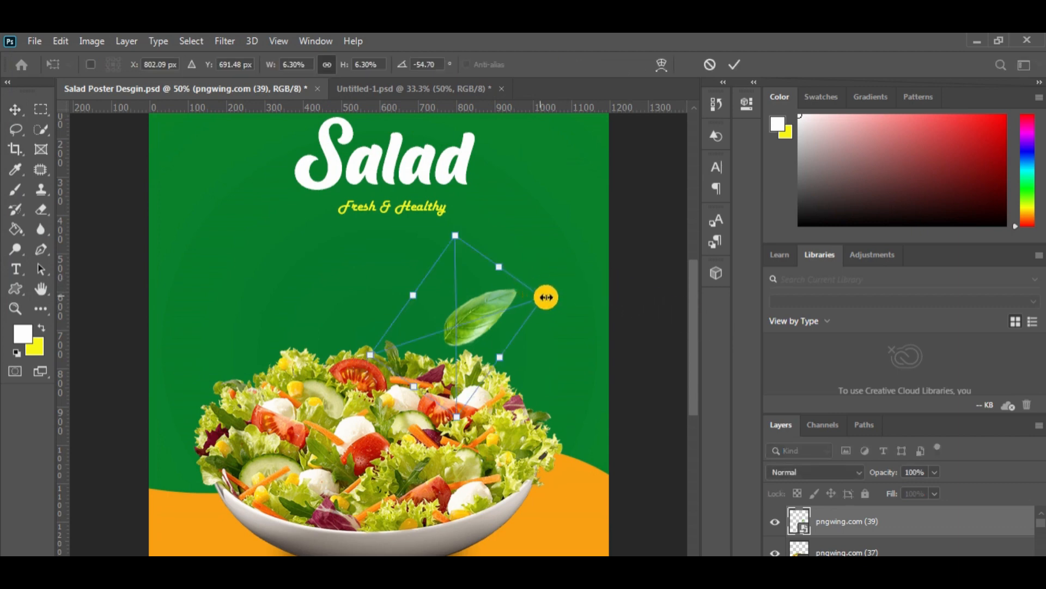
left_click_drag(557, 300, 525, 305)
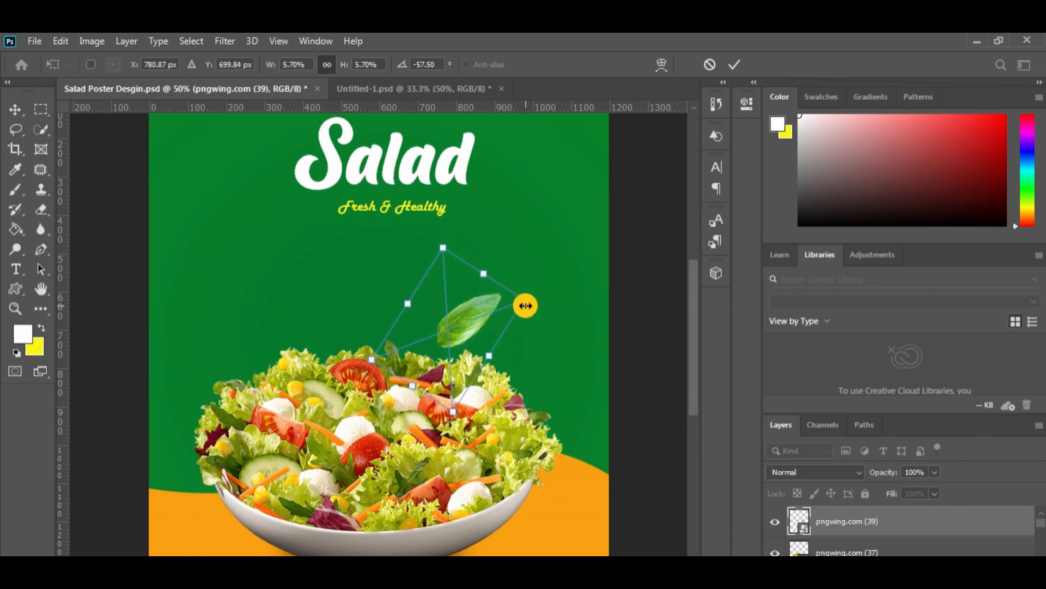
left_click(731, 64)
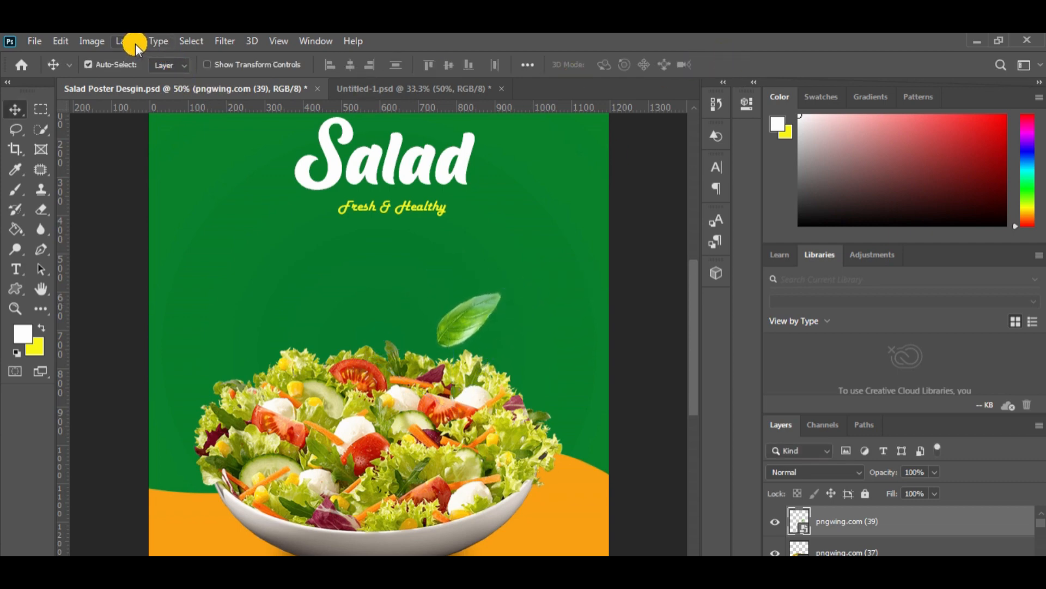
Step: Apply a Gaussian Blur with a radius of 4.3 pixels to the leaf
left_click(220, 40)
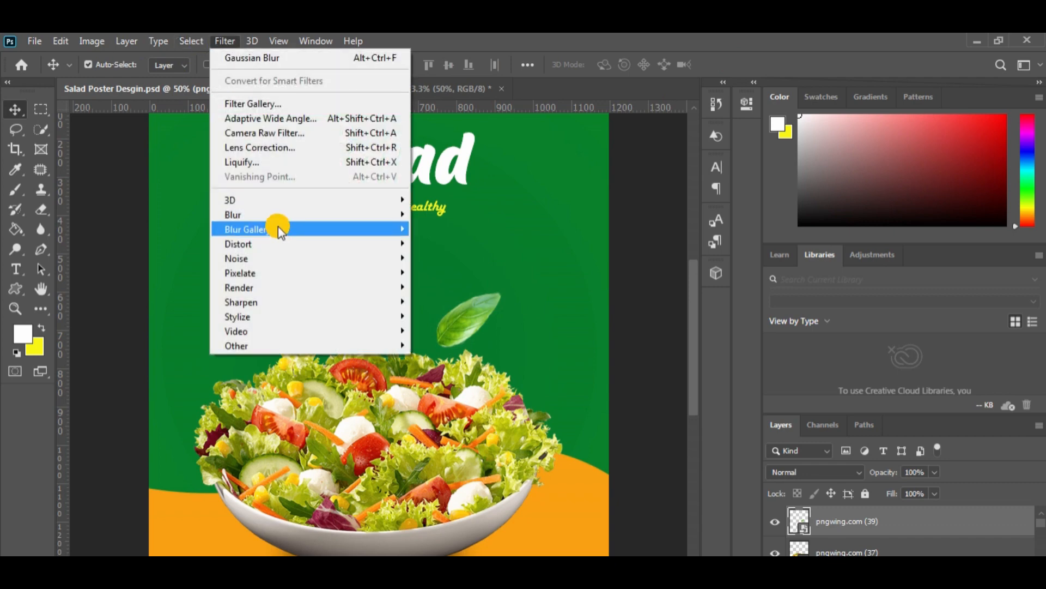
mouse_move(302, 215)
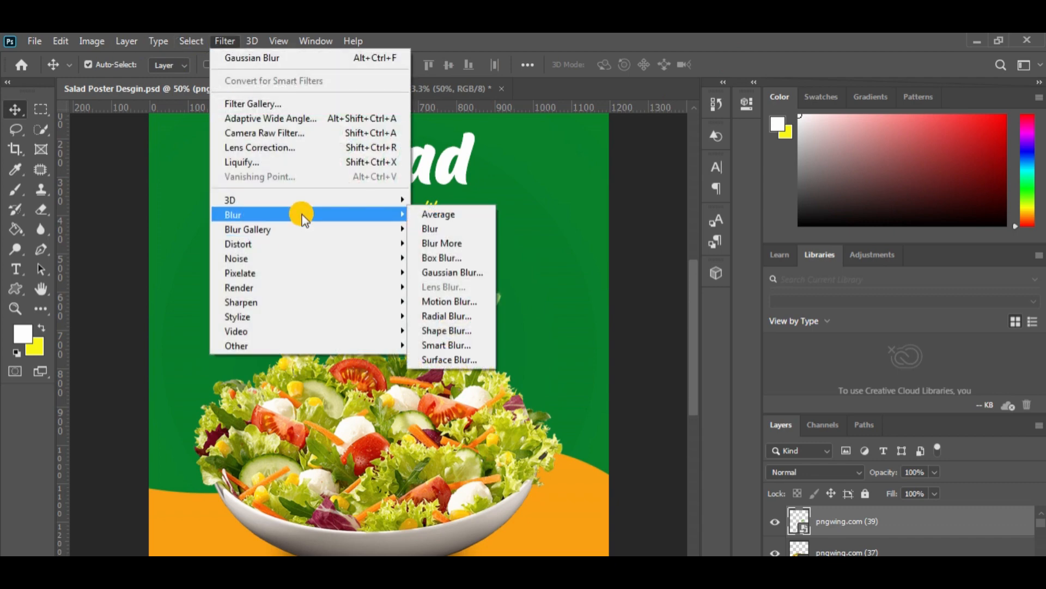
left_click(444, 272)
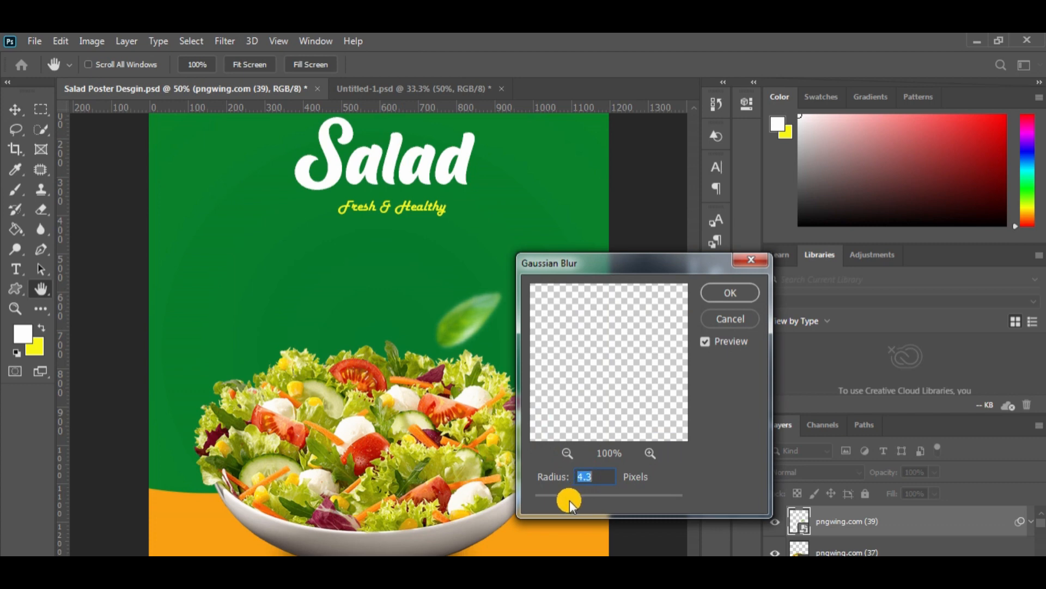
left_click(570, 502)
left_click(730, 292)
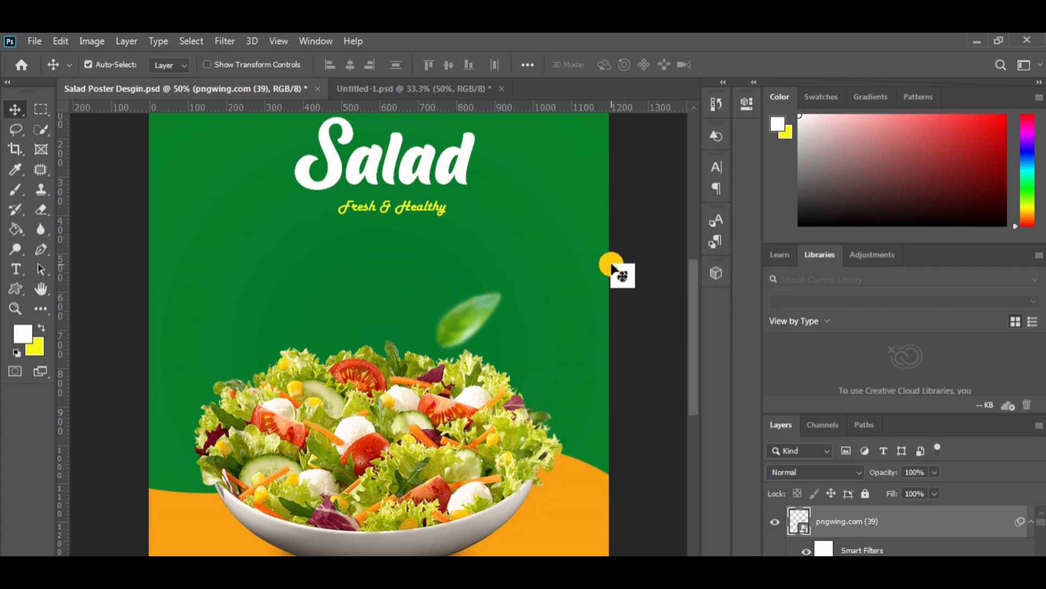
Step: Flip the second leaf horizontally, rotate it to about -114.2° and place it above the left half of the salad
right_click(370, 309)
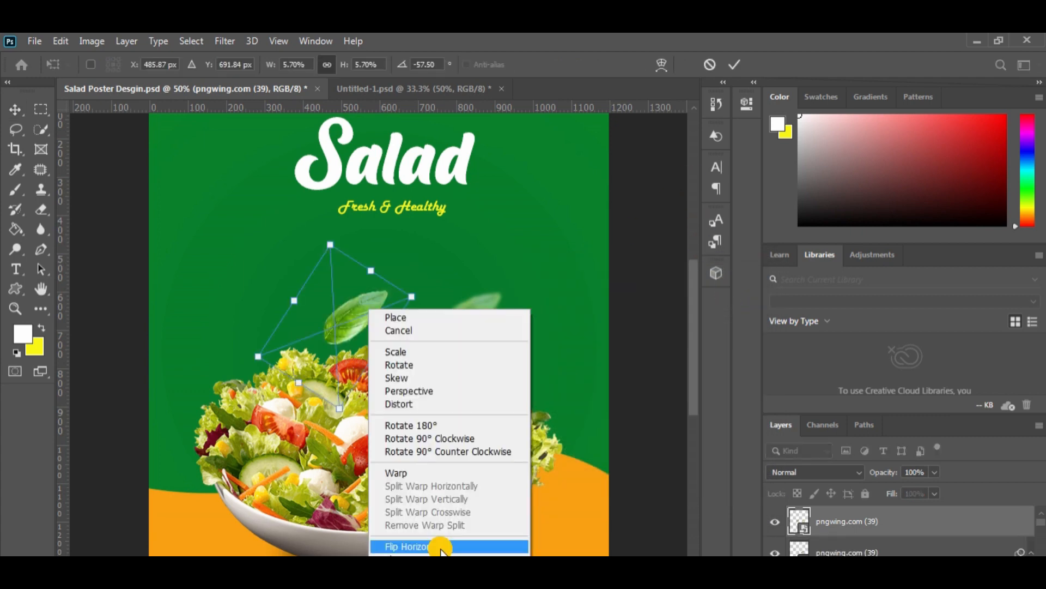
left_click(441, 547)
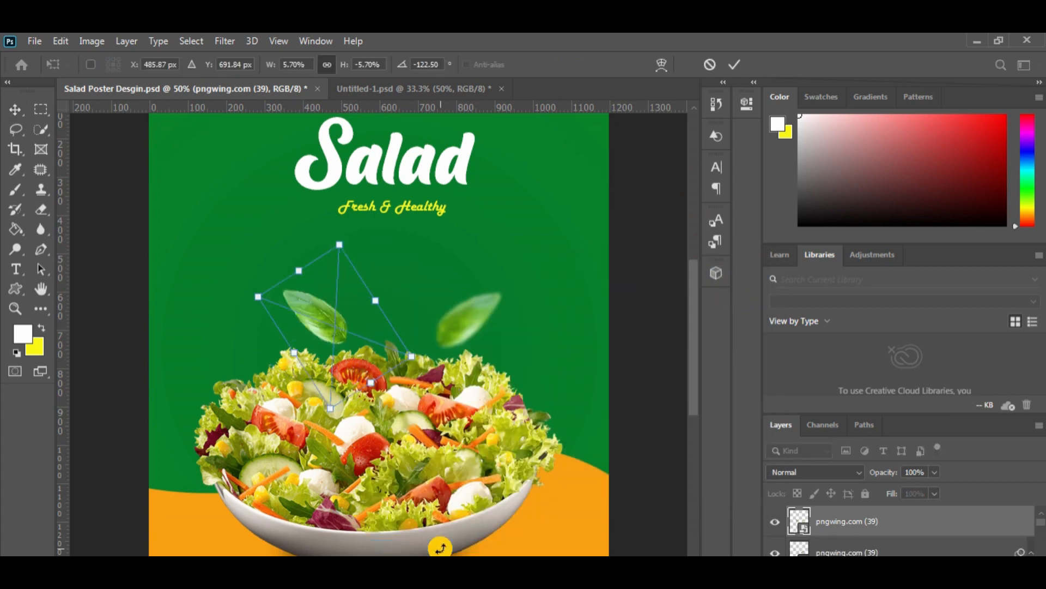
left_click_drag(335, 327, 336, 310)
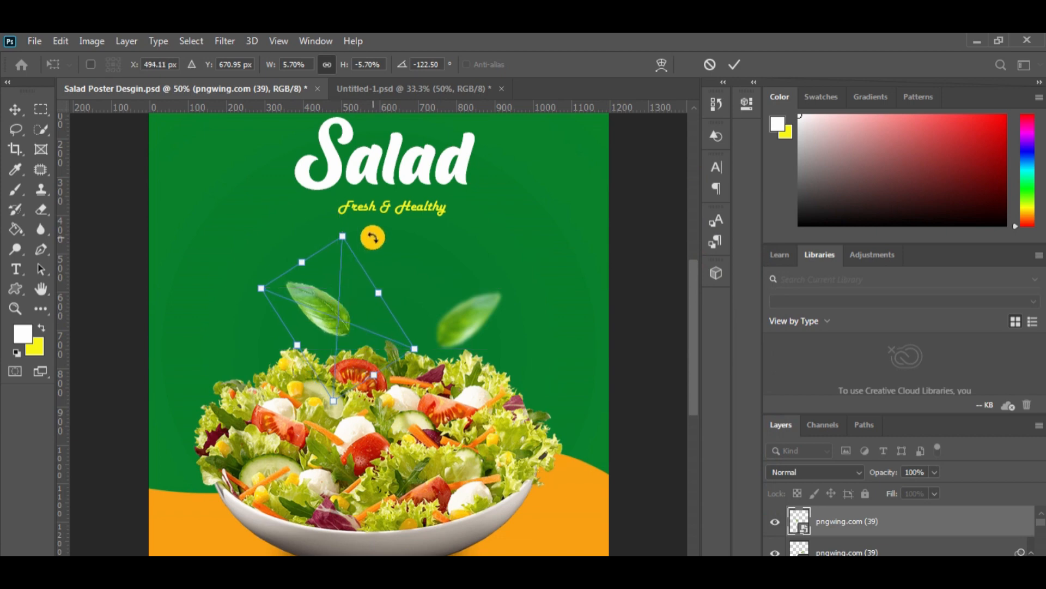
left_click_drag(368, 237, 385, 241)
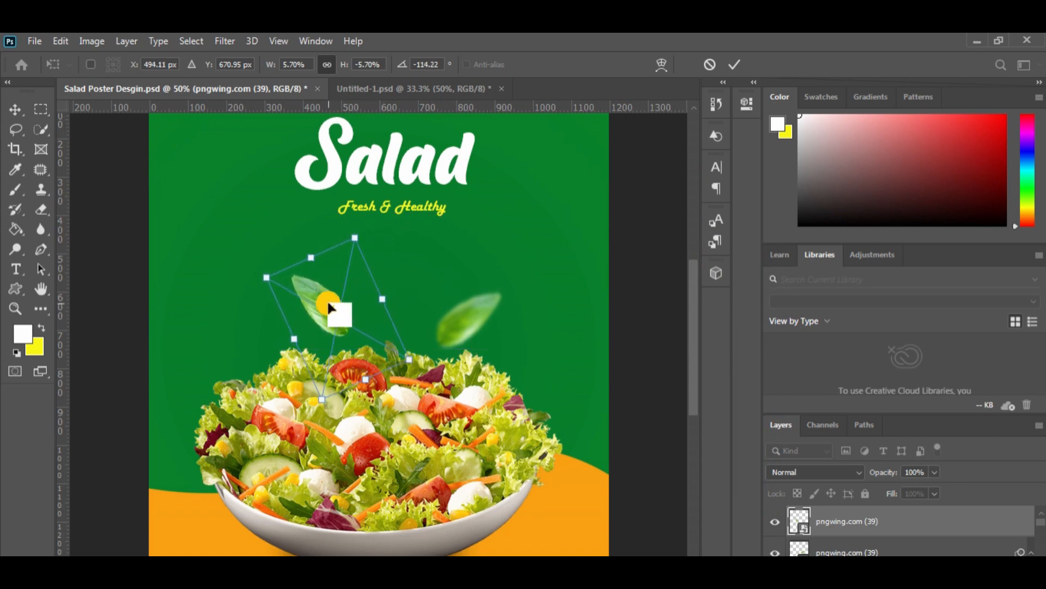
left_click_drag(331, 311, 340, 309)
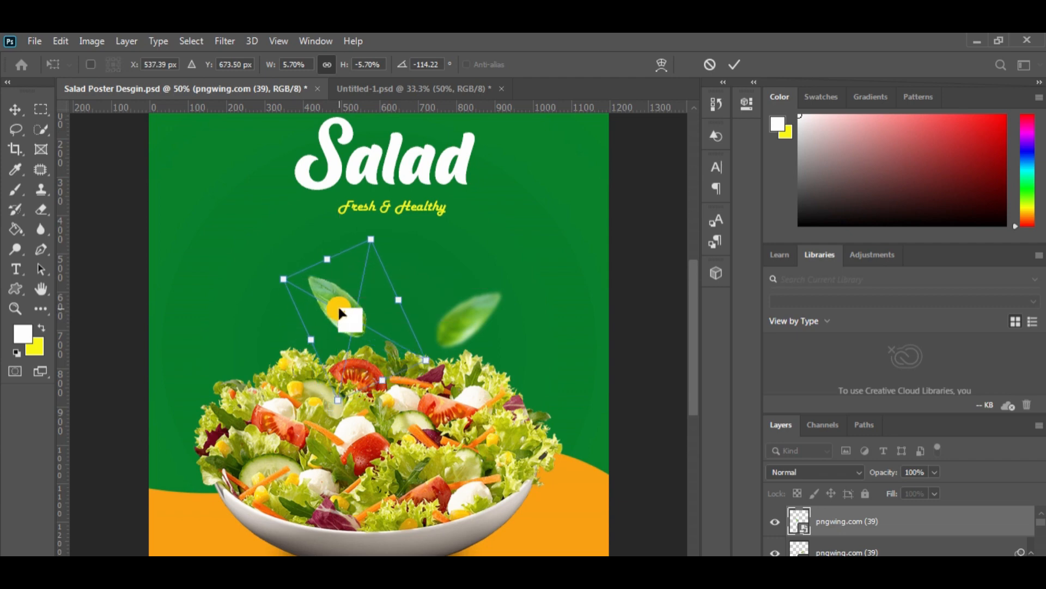
left_click(734, 64)
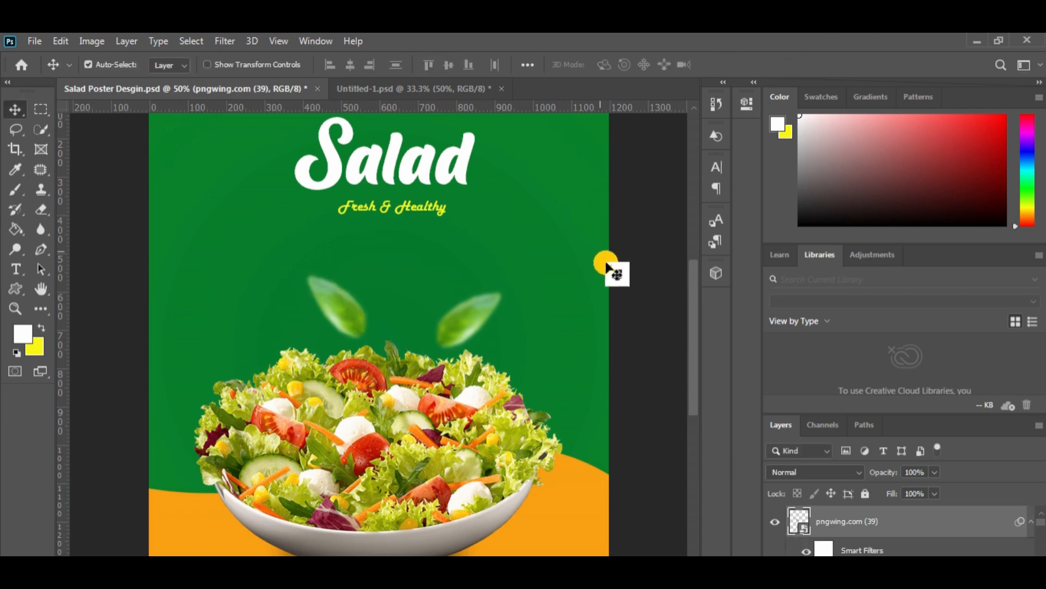
Step: Draw a white Grime Vector Pack ring shape about 211 by 178 px on the green area left of the leaves
key("ctrl+minus")
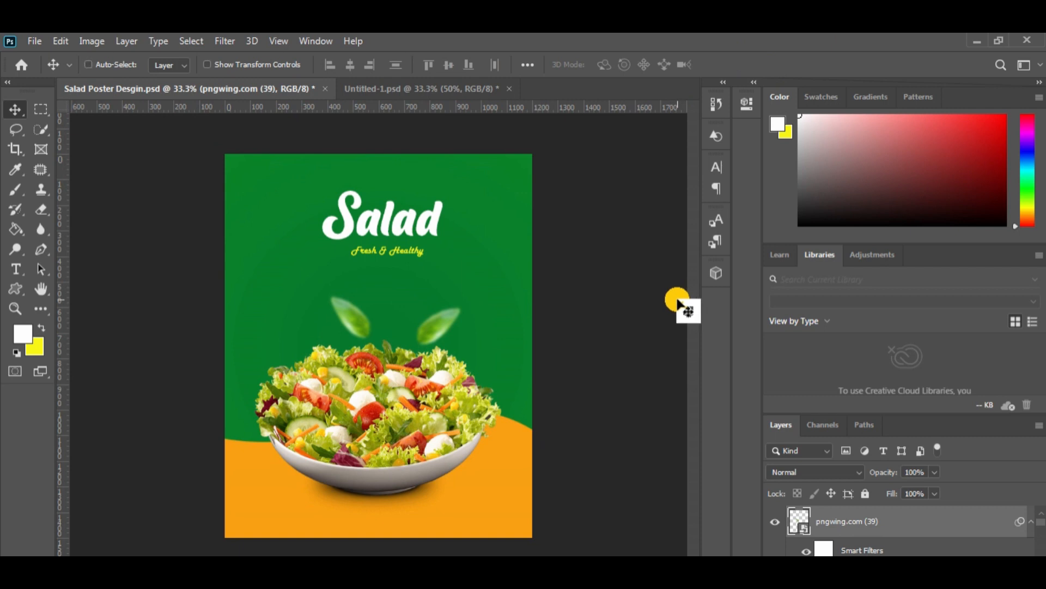
key("ctrl+plus")
mouse_move(692, 312)
left_mouse_down()
mouse_move(693, 292)
mouse_move(692, 328)
mouse_move(695, 306)
left_mouse_up()
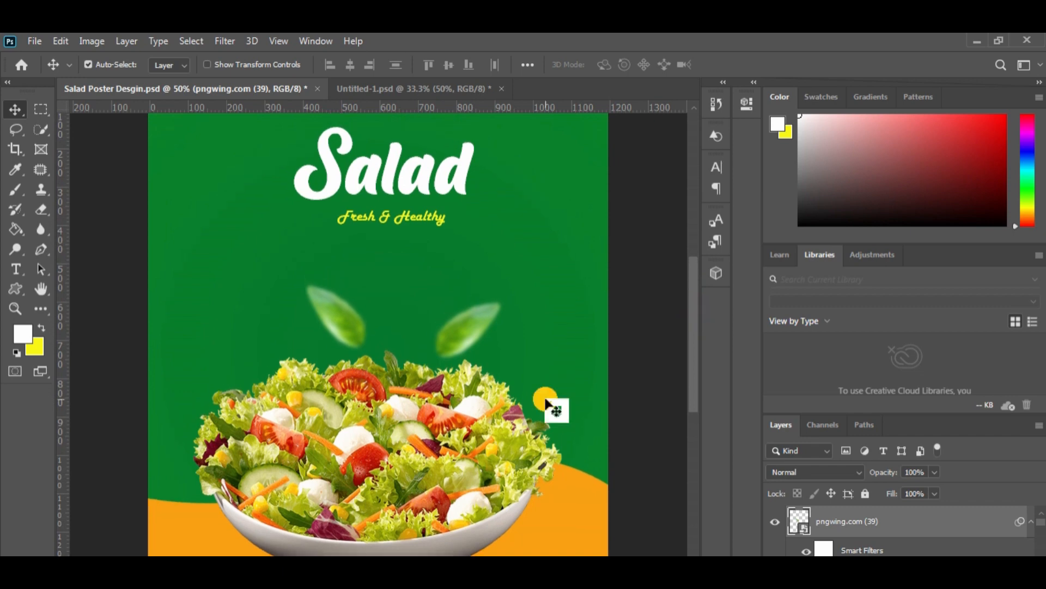
left_click(17, 289)
left_click(624, 70)
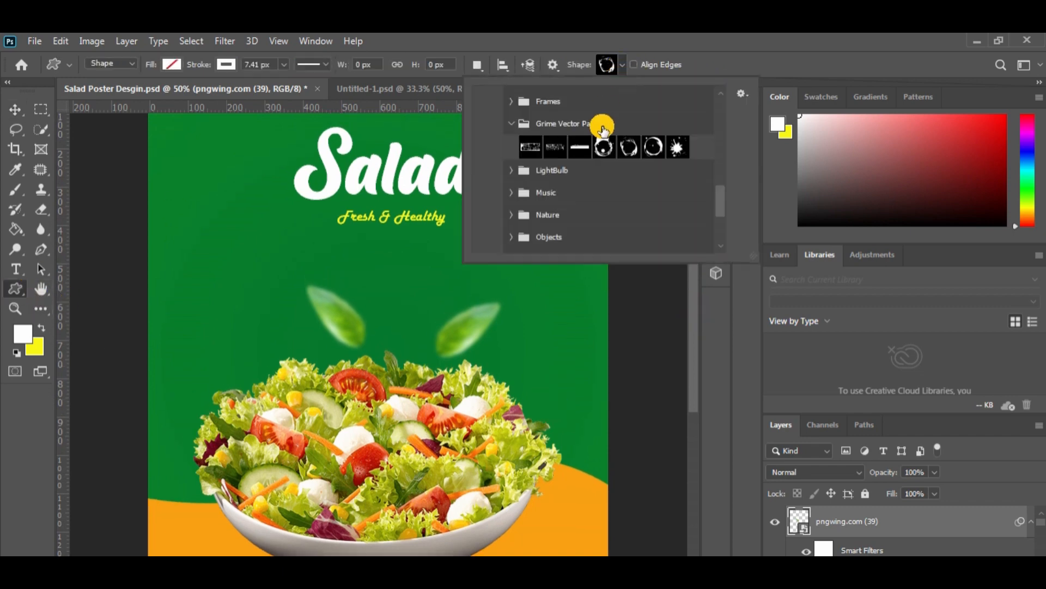
left_click(630, 149)
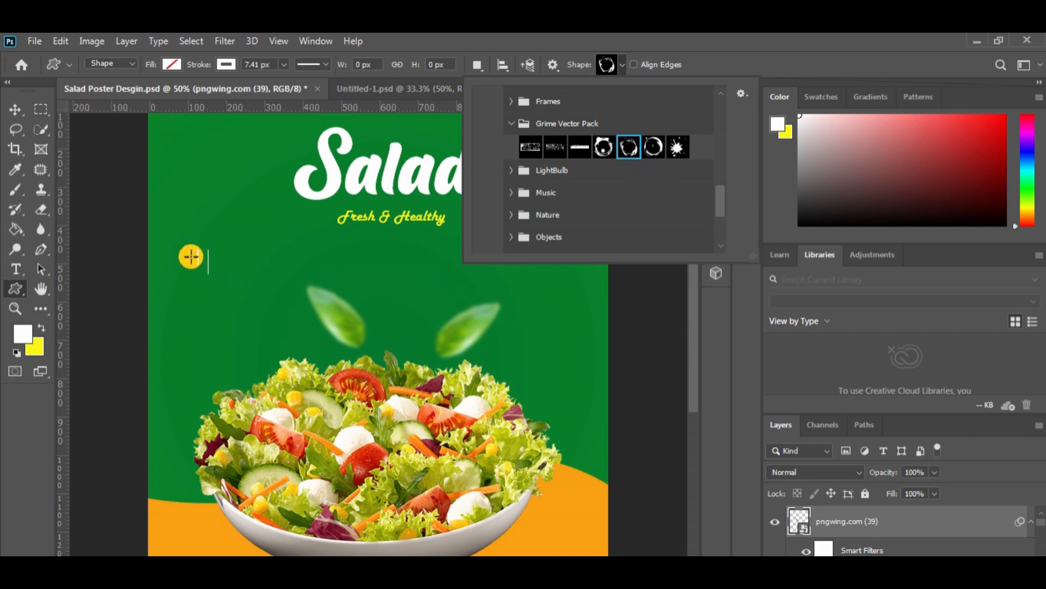
left_click_drag(190, 255, 269, 322)
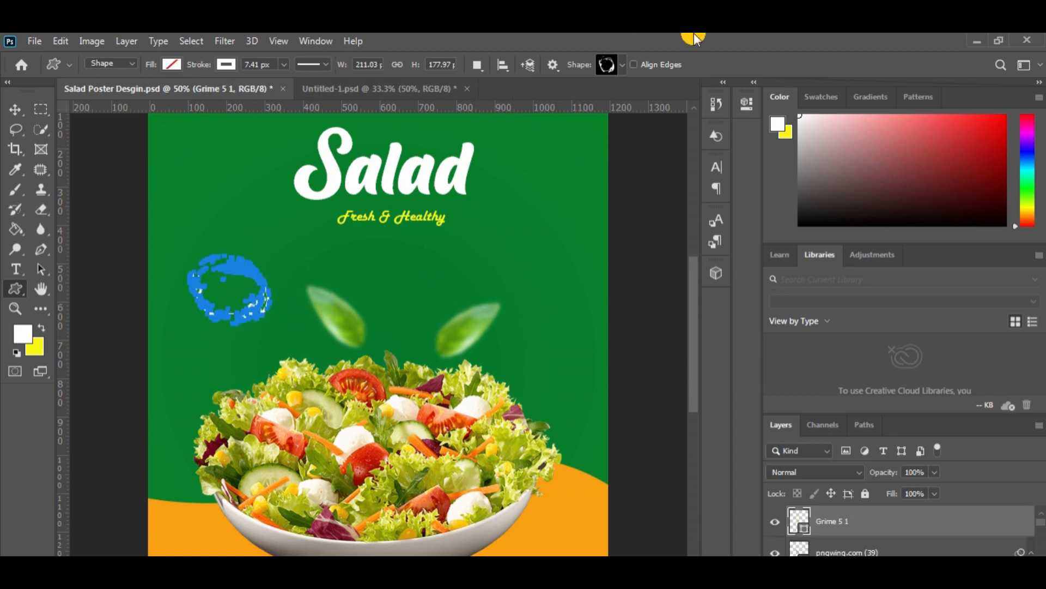
left_click(16, 110)
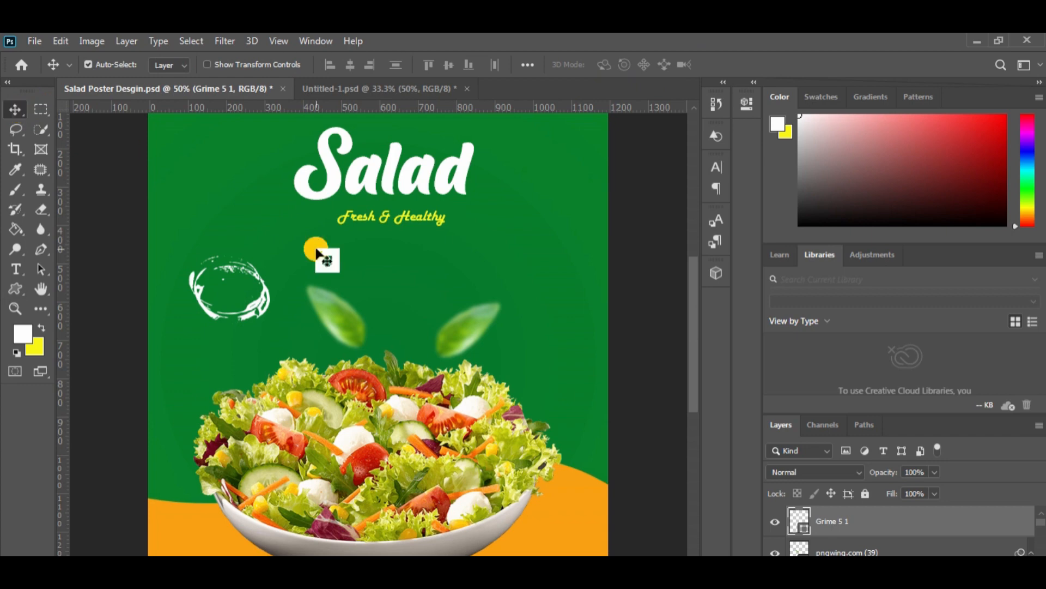
mouse_move(250, 315)
left_mouse_down()
mouse_move(258, 338)
mouse_move(260, 326)
left_mouse_up()
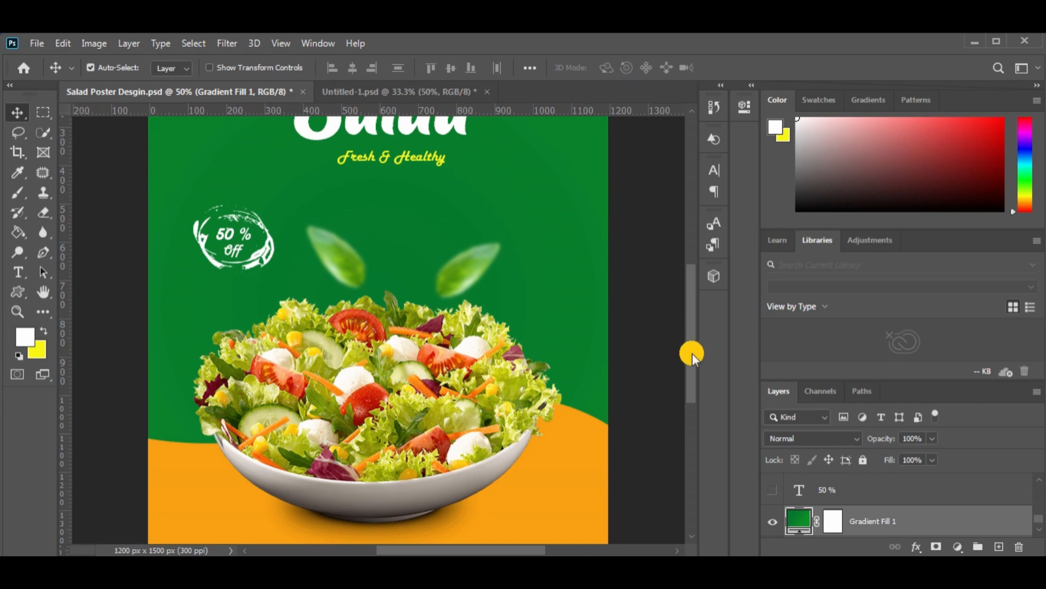
Step: Scale the "50 %" text inside the ring to about 110% and adjust the position of "Off" beneath it
mouse_move(692, 354)
left_mouse_down()
mouse_move(692, 320)
mouse_move(698, 339)
left_mouse_up()
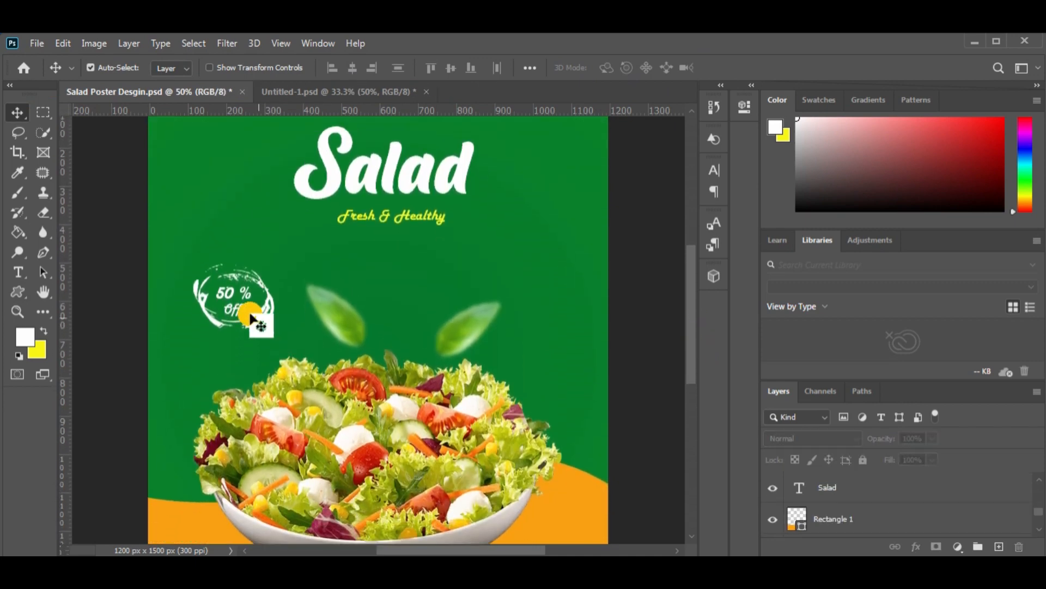
left_click(227, 303)
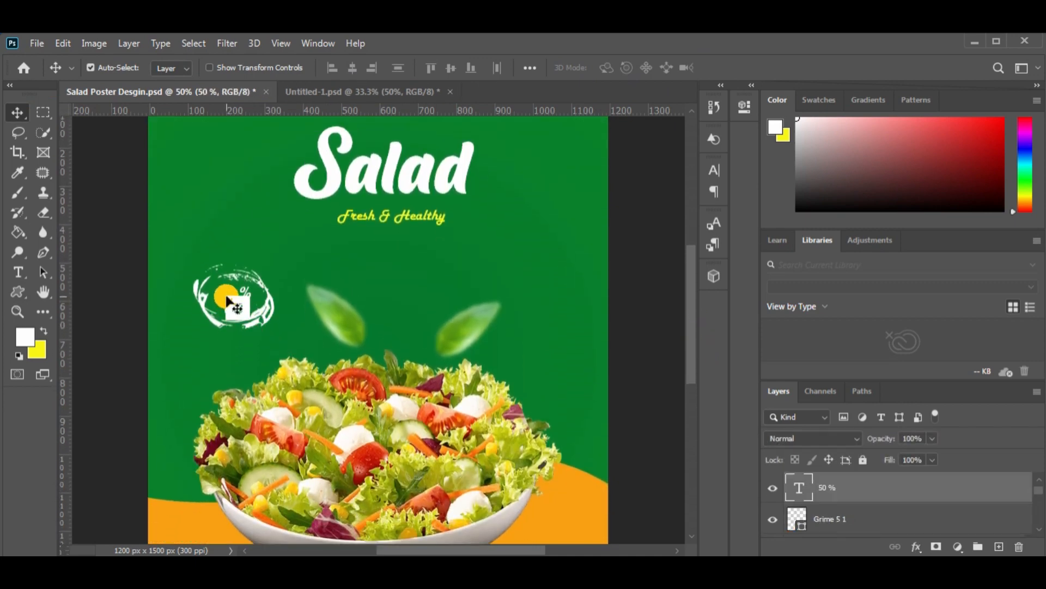
key("ctrl+t")
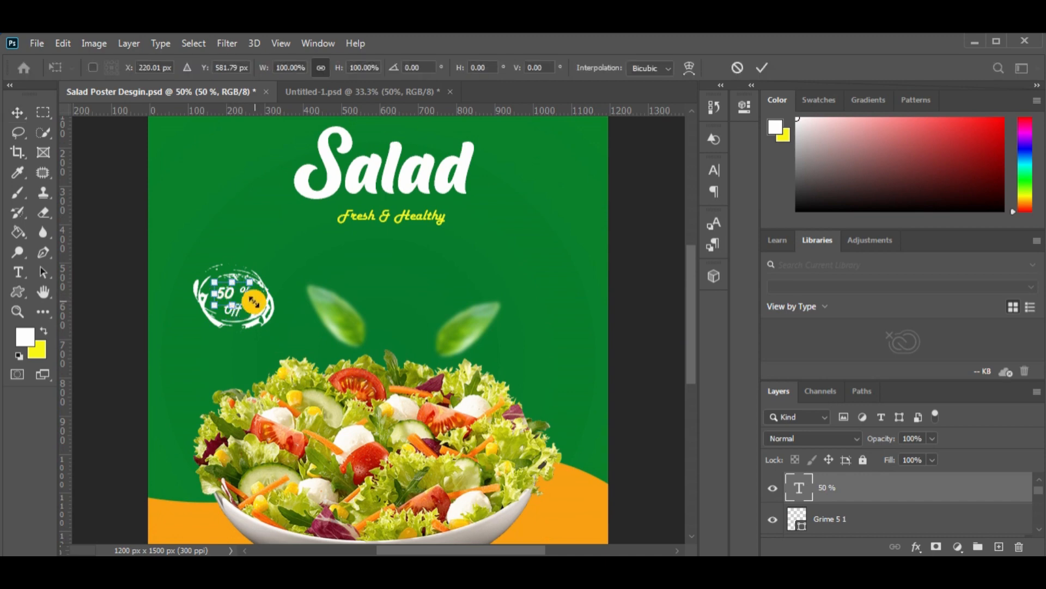
left_click_drag(252, 305, 256, 305)
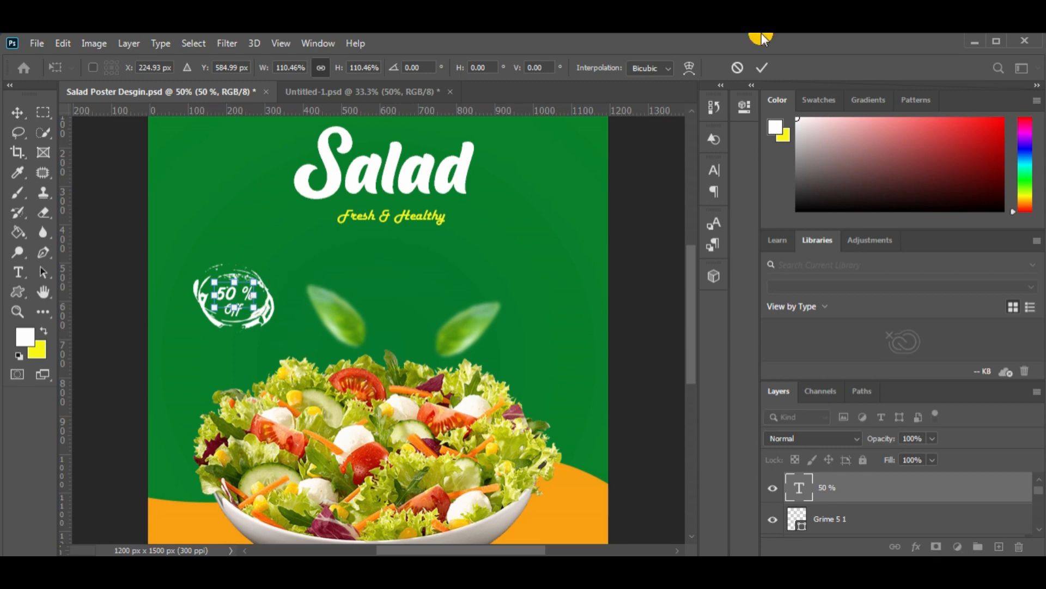
left_click(762, 68)
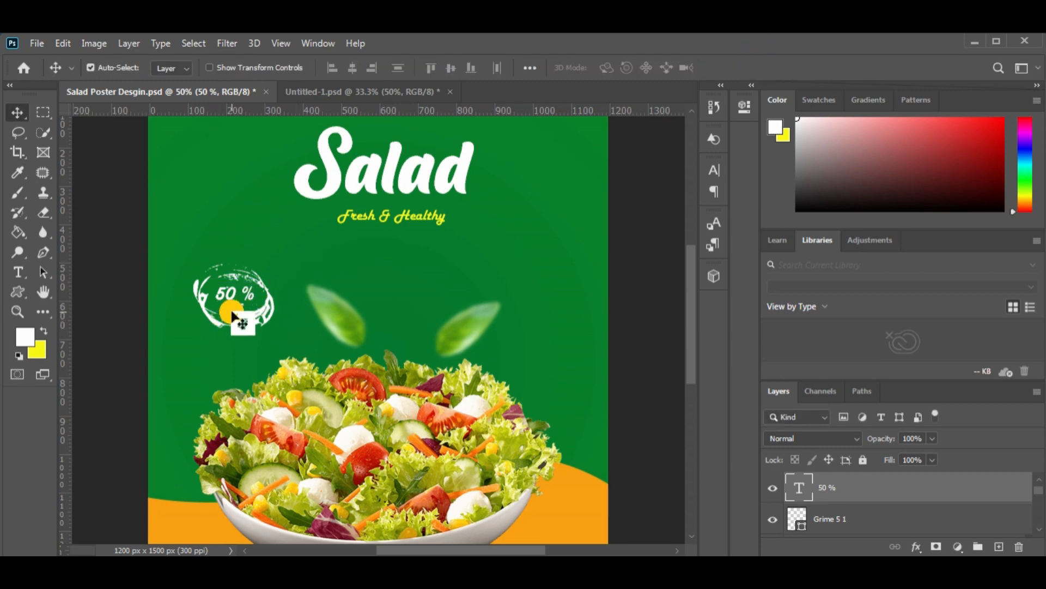
mouse_move(228, 320)
left_mouse_down()
mouse_move(239, 317)
mouse_move(230, 306)
left_mouse_up()
left_click(499, 251)
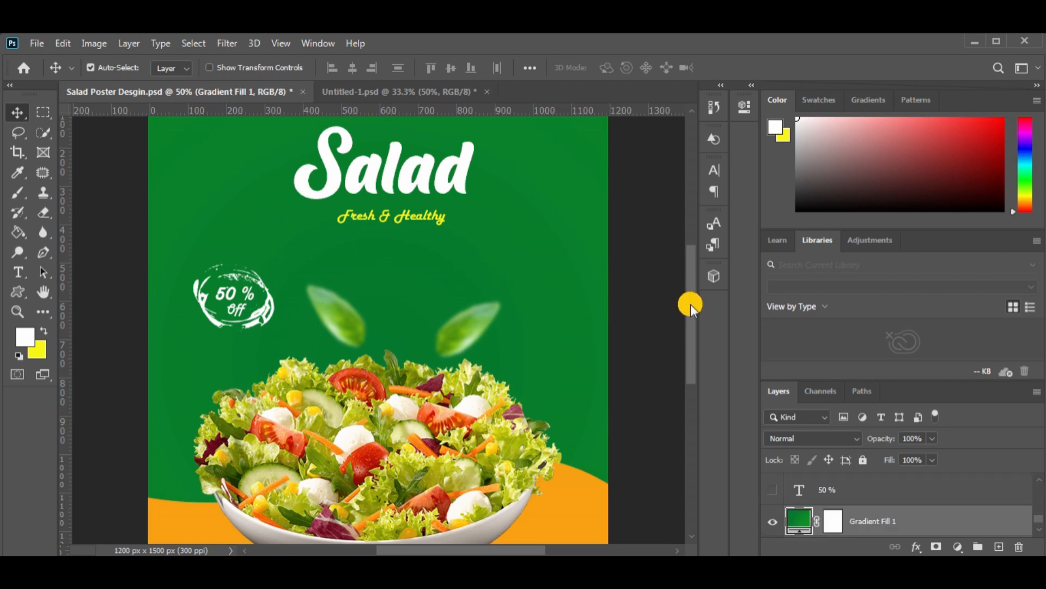
Step: Shift the "Salad" headline and the "Fresh & Healthy" tagline slightly upward on the poster
mouse_move(692, 304)
left_mouse_down()
mouse_move(692, 256)
mouse_move(689, 324)
mouse_move(689, 309)
left_mouse_up()
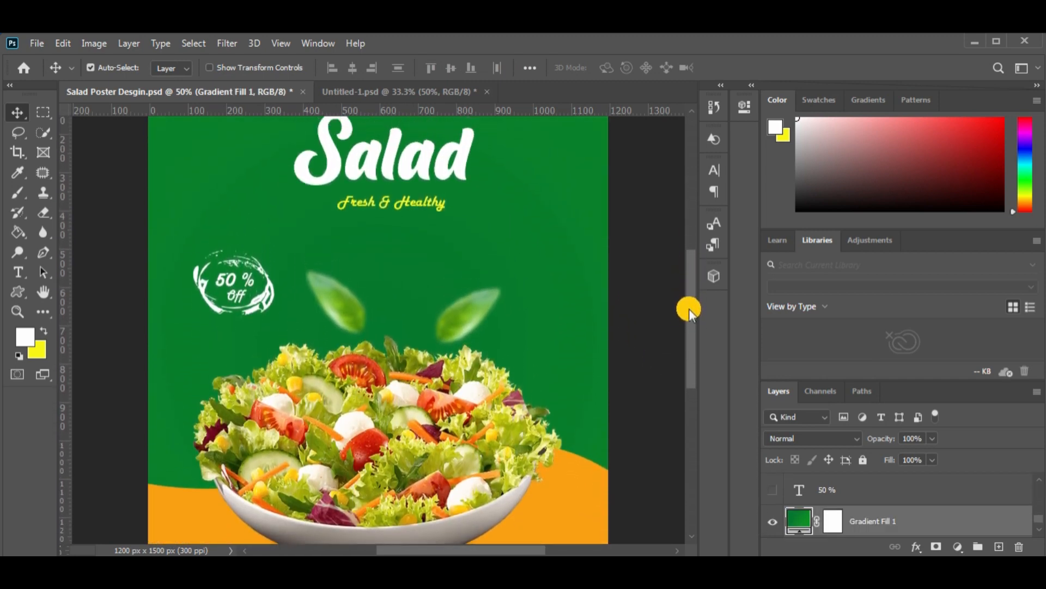
key("ctrl+minus")
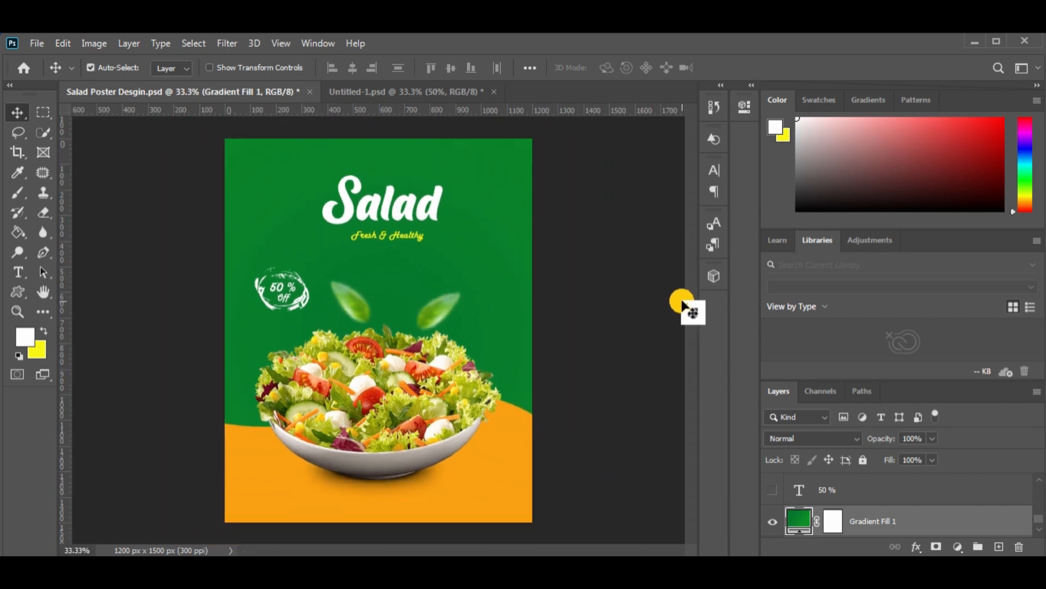
mouse_move(409, 205)
left_mouse_down()
mouse_move(416, 218)
mouse_move(411, 200)
left_mouse_up()
left_click_drag(400, 239, 396, 234)
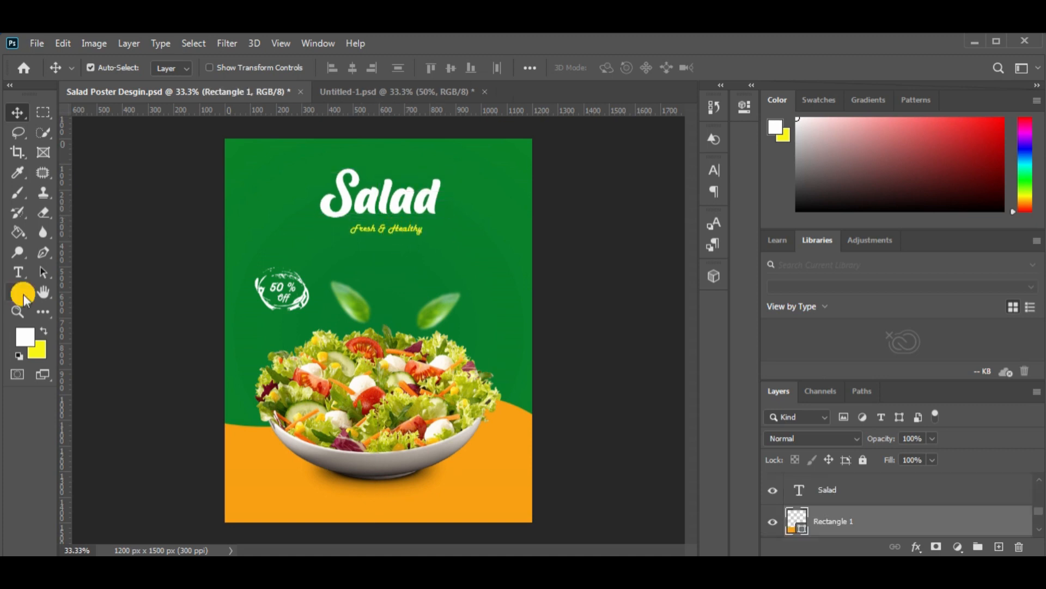
Step: Draw a green rounded rectangle of about 283 by 82 px with 10 px corners on the orange area below the bowl's right side
left_click_drag(24, 295, 55, 306)
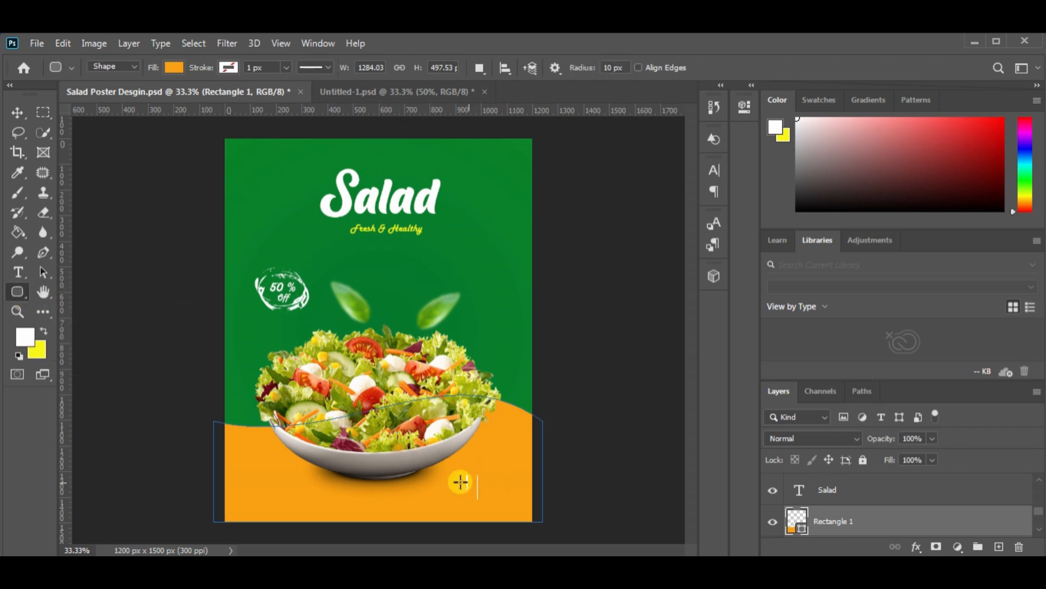
left_click_drag(441, 478, 513, 497)
left_click(524, 198)
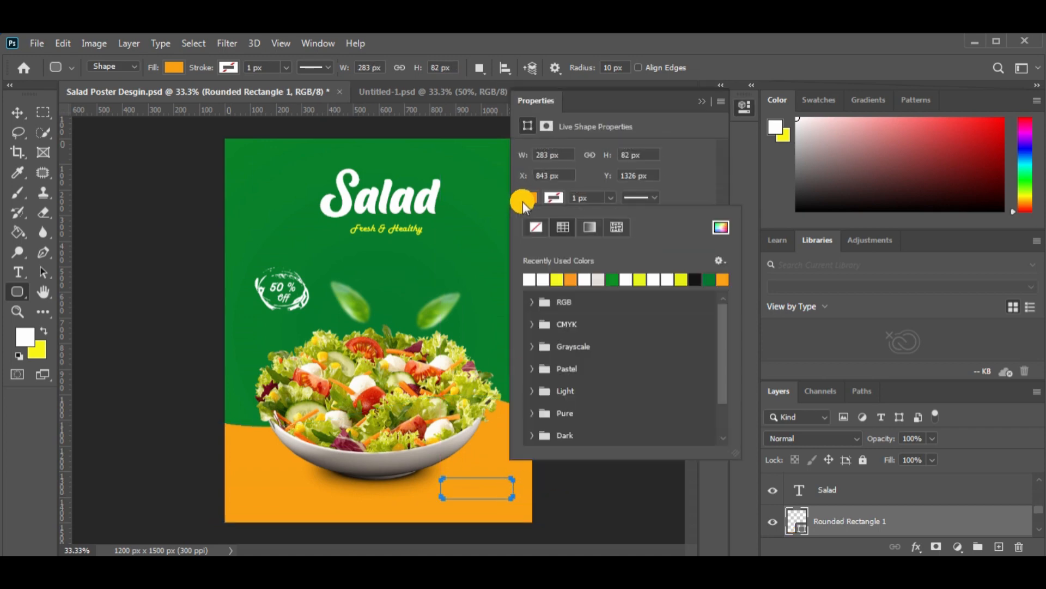
left_click(612, 278)
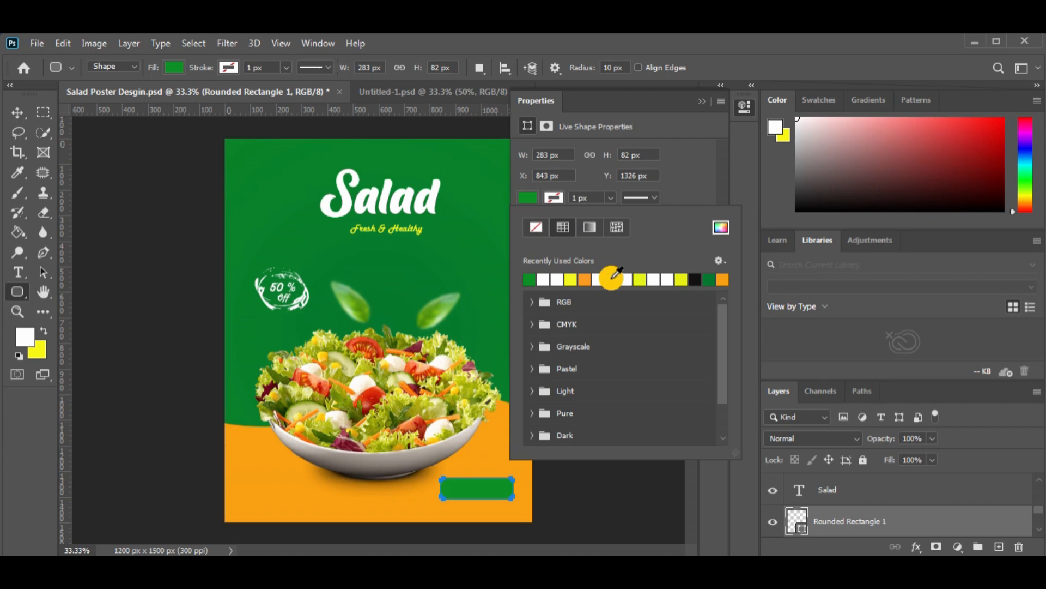
left_click(702, 102)
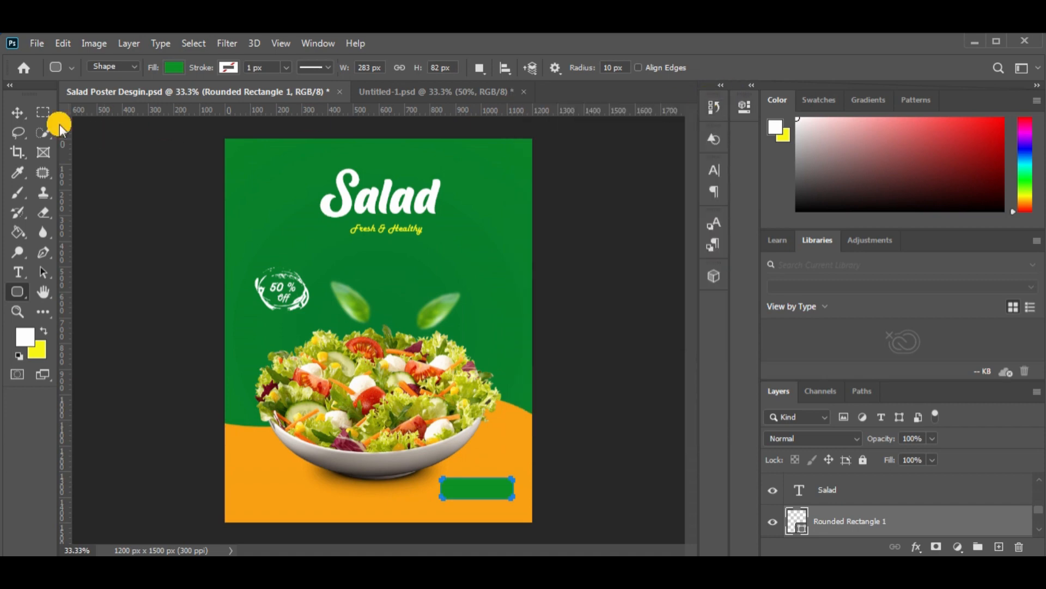
Step: Centre the white "Oder Now" text on the green rounded rectangle
left_click(19, 113)
mouse_move(485, 486)
left_mouse_down()
mouse_move(485, 458)
mouse_move(476, 488)
left_mouse_up()
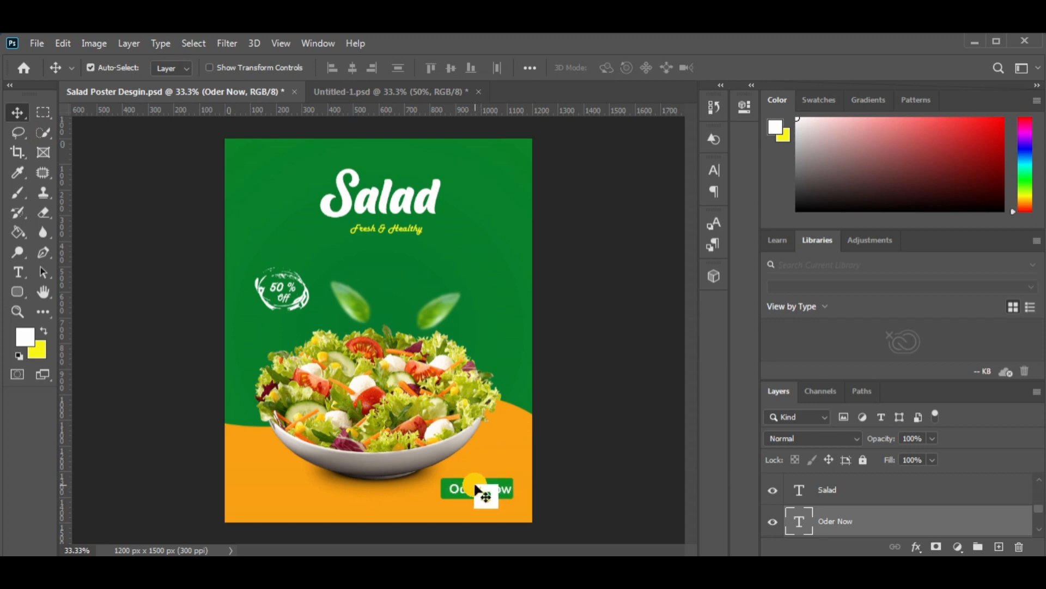
left_click(515, 423)
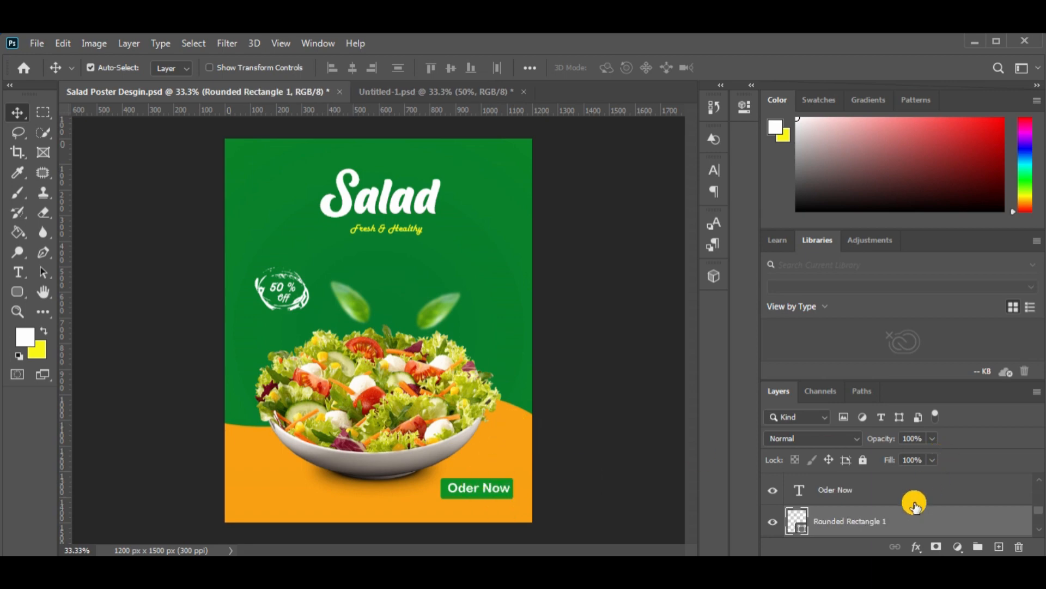
Step: Apply a smooth Inner Bevel to the green rounded rectangle with depth 178%, direction Up and size 54 px
double_click(904, 518)
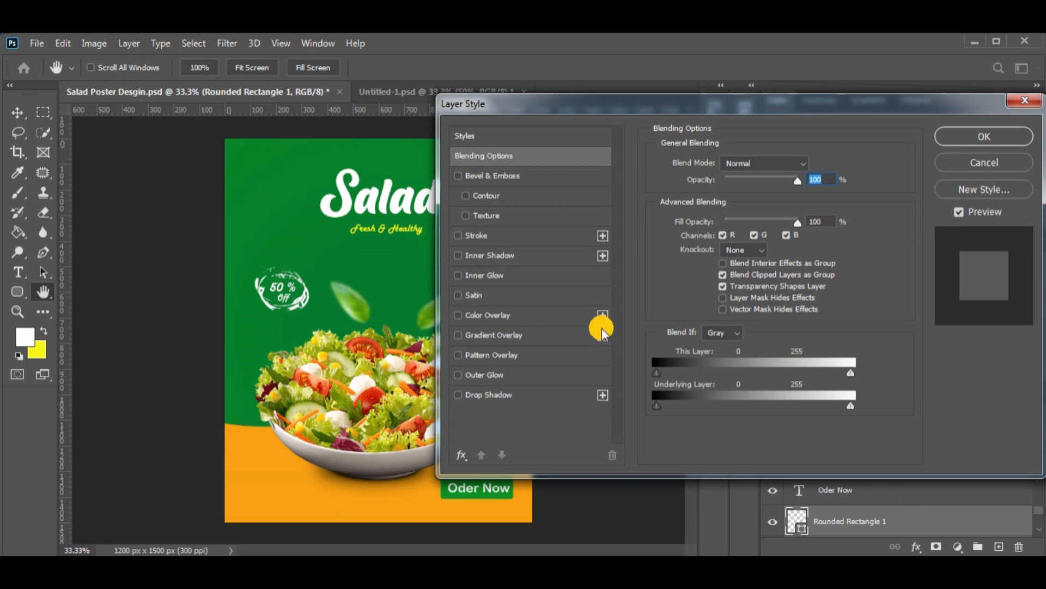
left_click(487, 175)
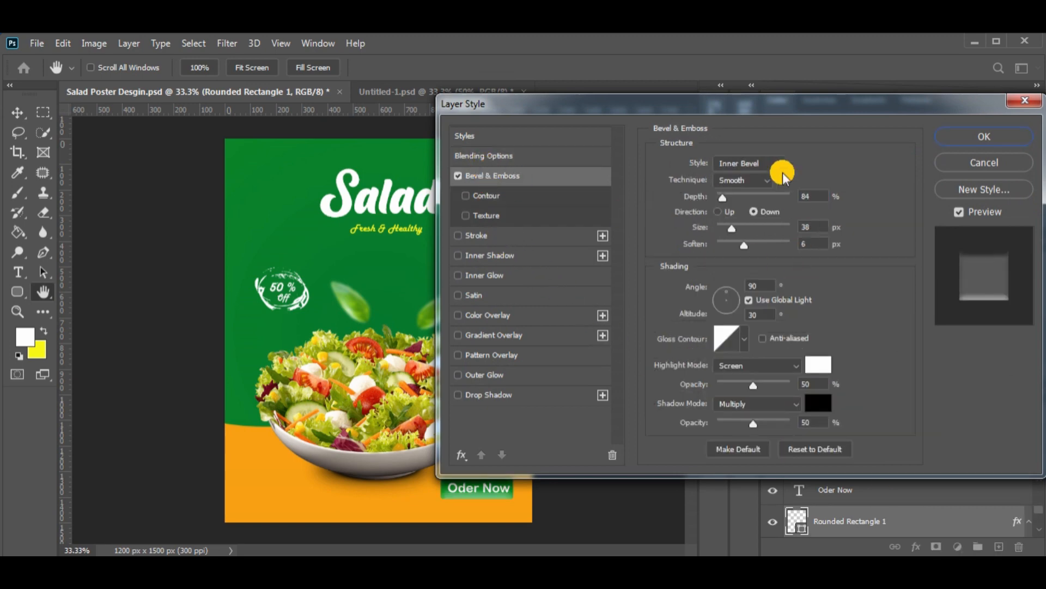
left_click_drag(713, 109, 718, 96)
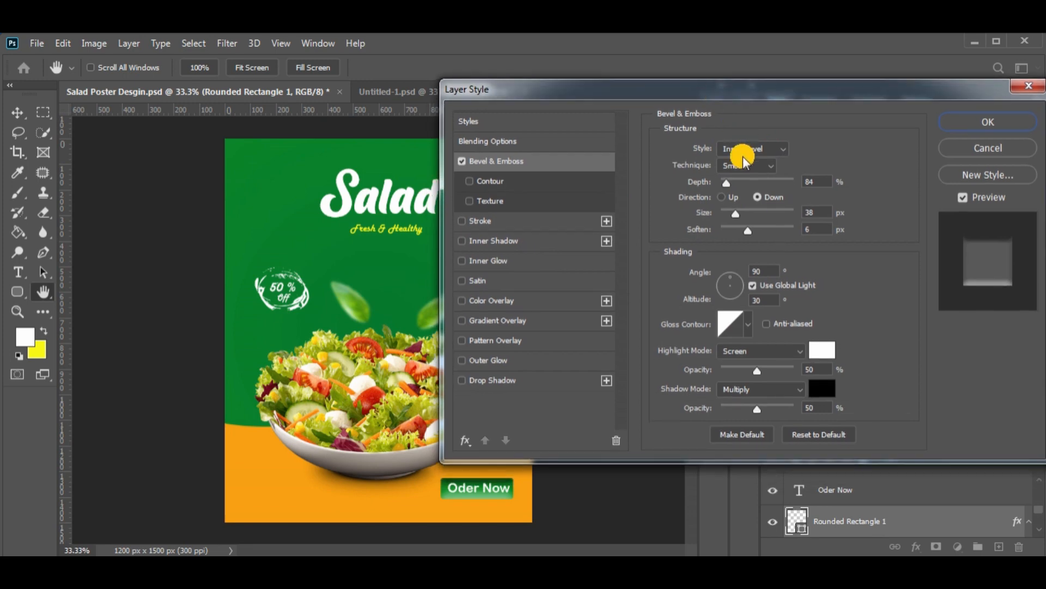
left_click_drag(727, 182, 742, 210)
left_click(732, 197)
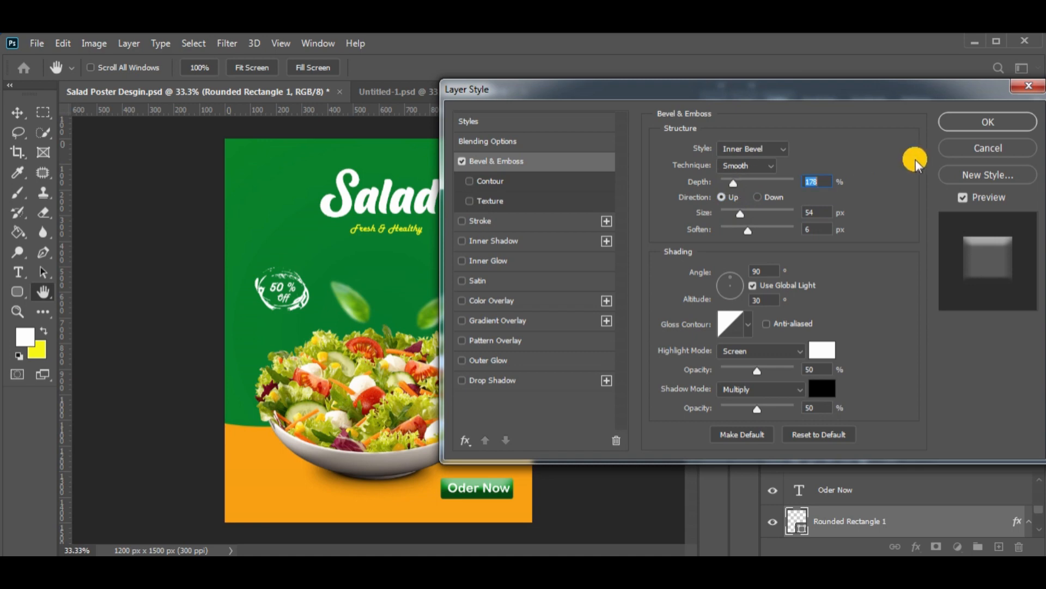
left_click(965, 121)
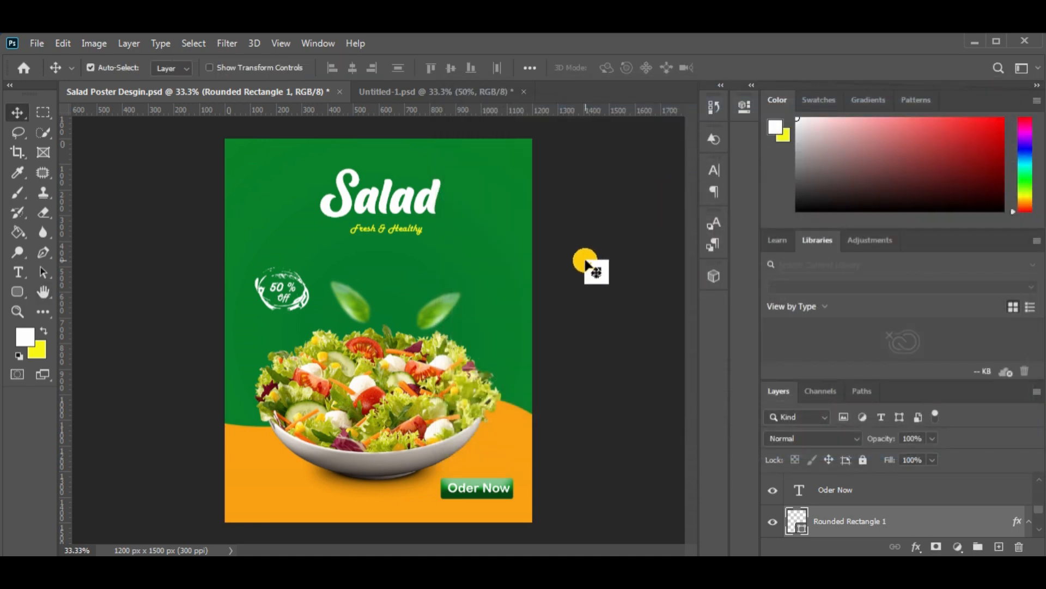
Step: Reduce the "Oder Now" button and its text slightly and move them down toward the poster's lower-right corner
mouse_move(470, 495)
left_mouse_down()
mouse_move(438, 503)
mouse_move(473, 505)
left_mouse_up()
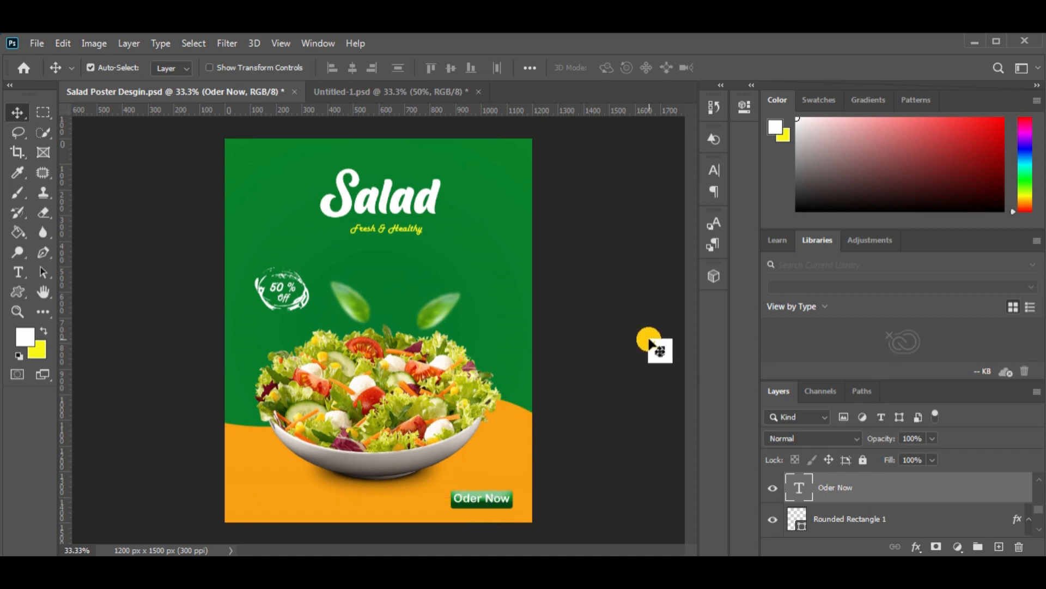
left_click(626, 354)
left_click(484, 507)
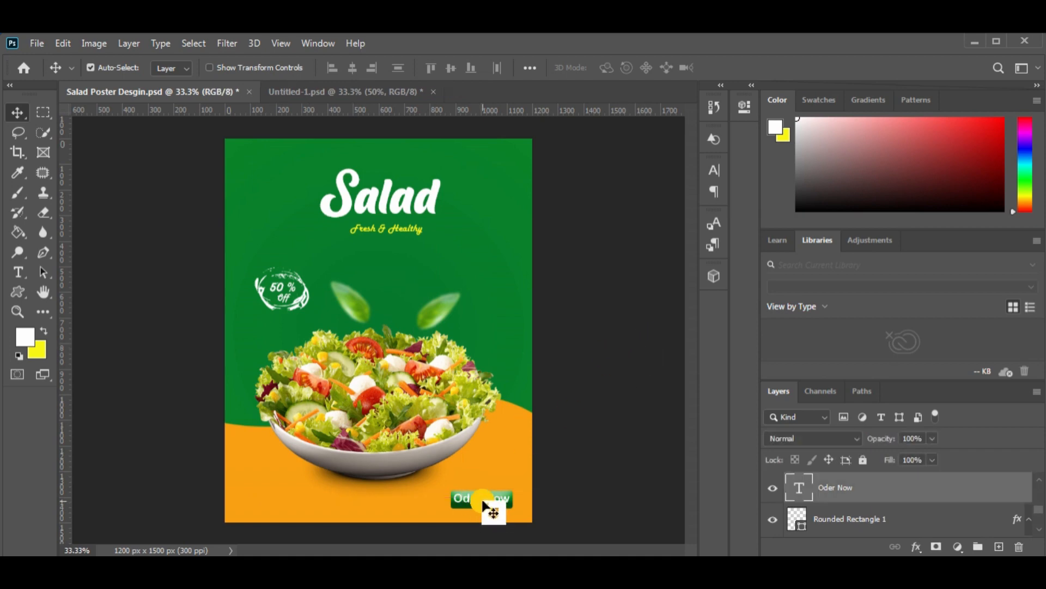
left_click_drag(484, 502, 483, 501)
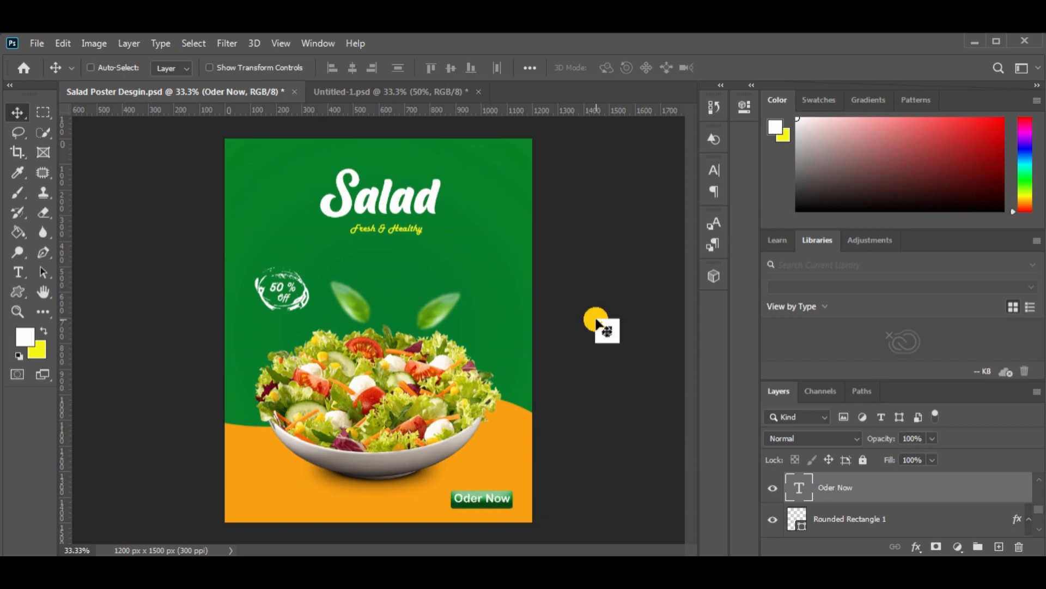
key("ctrl+plus")
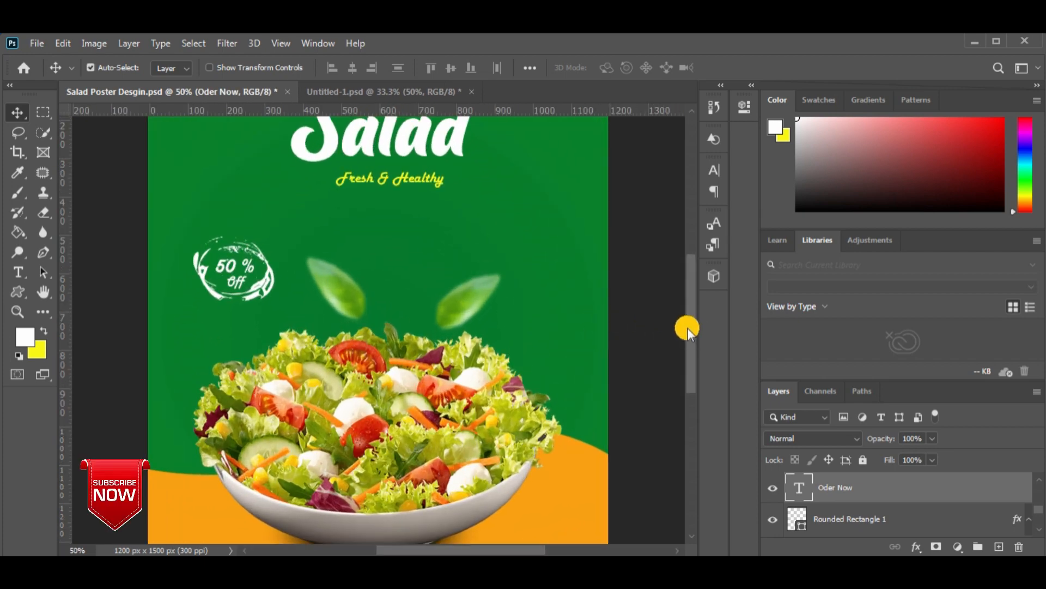
left_click_drag(688, 328, 685, 356)
key("ctrl+minus")
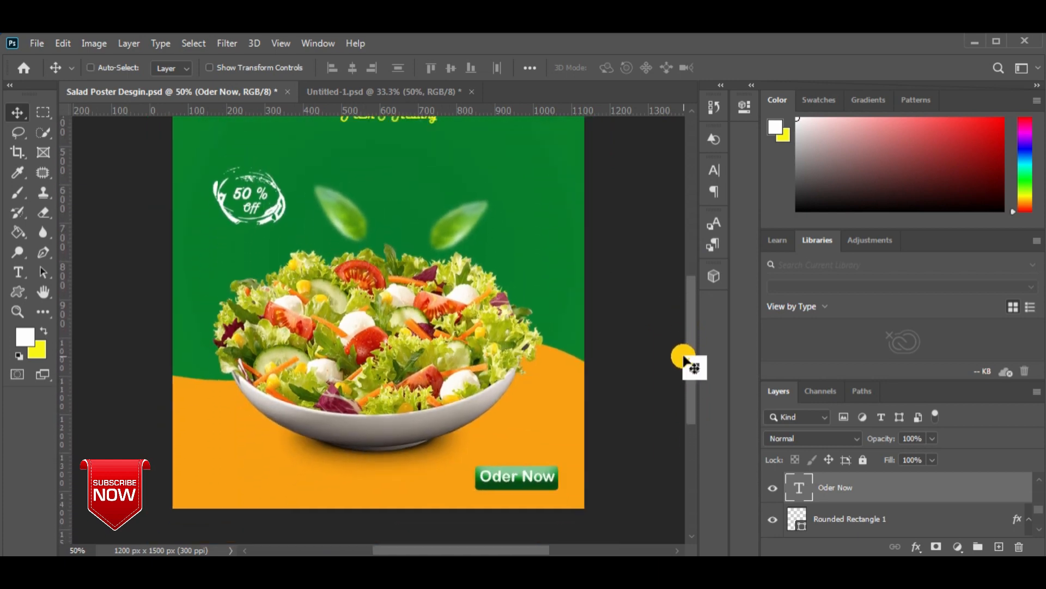
key("ctrl+plus")
key("ctrl+minus")
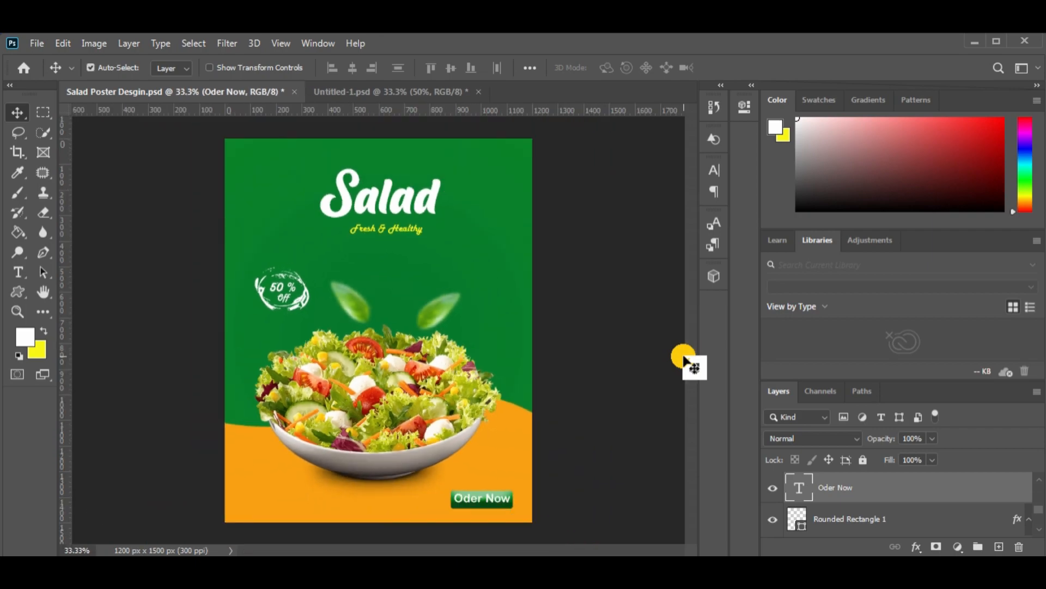